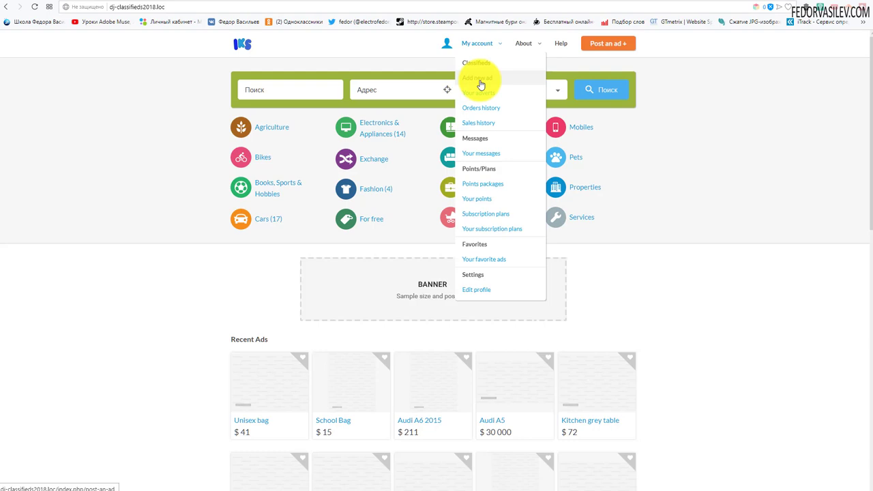
# - Install the dj-megamenu-AIO-3.7.0-pro.zip package through the Joomla extension installer
pyautogui.moveTo(525, 46)
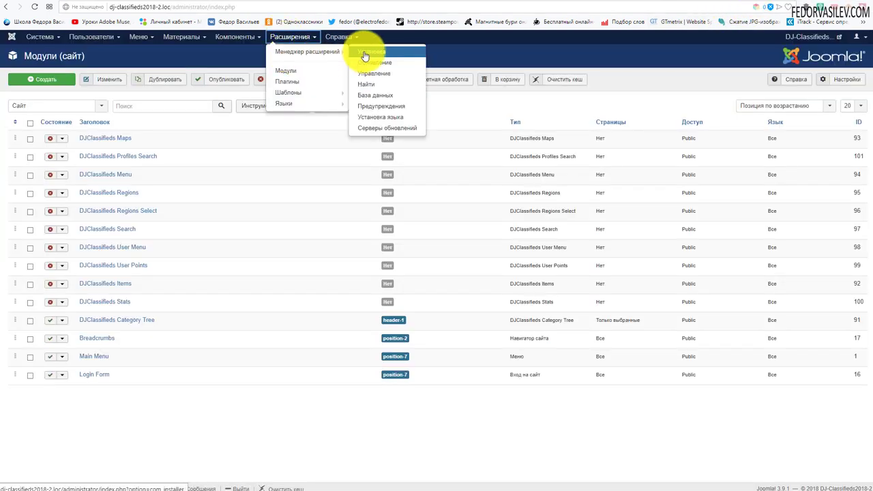
pyautogui.click(375, 51)
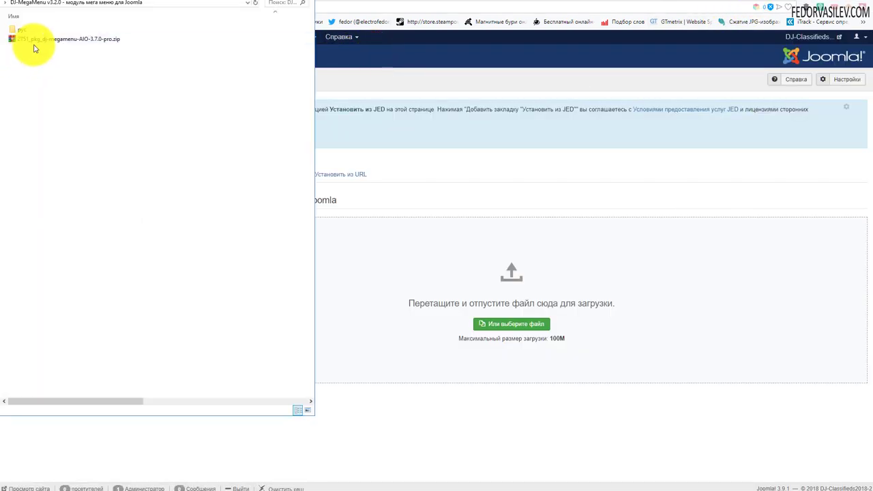
pyautogui.moveTo(34, 43); pyautogui.dragTo(389, 264)
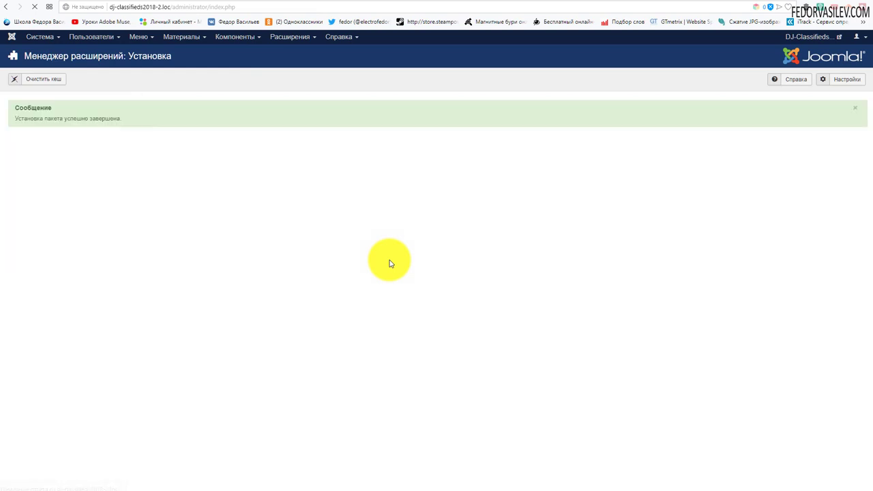
# - Install the Russian translation file for DJ-MegaMenu from the extension's language folder
pyautogui.click(370, 48)
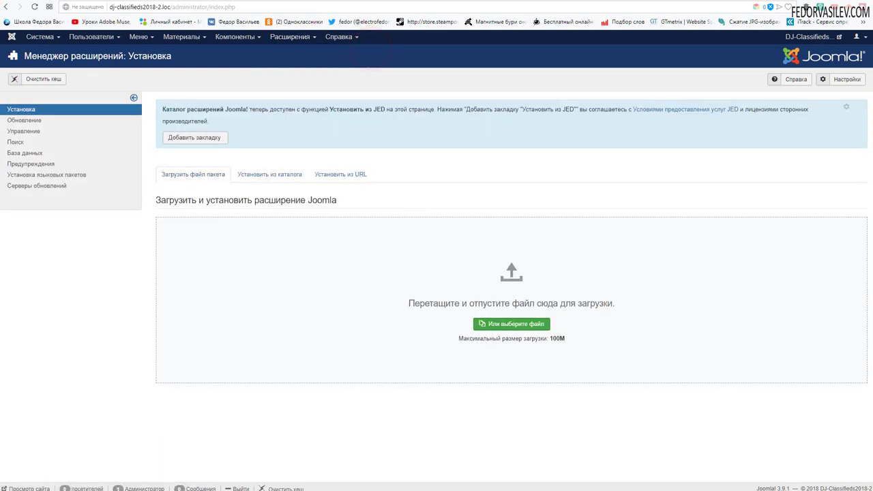
pyautogui.hotkey('alt', 'Tab')
pyautogui.click(15, 30)
pyautogui.moveTo(24, 36); pyautogui.dragTo(405, 279)
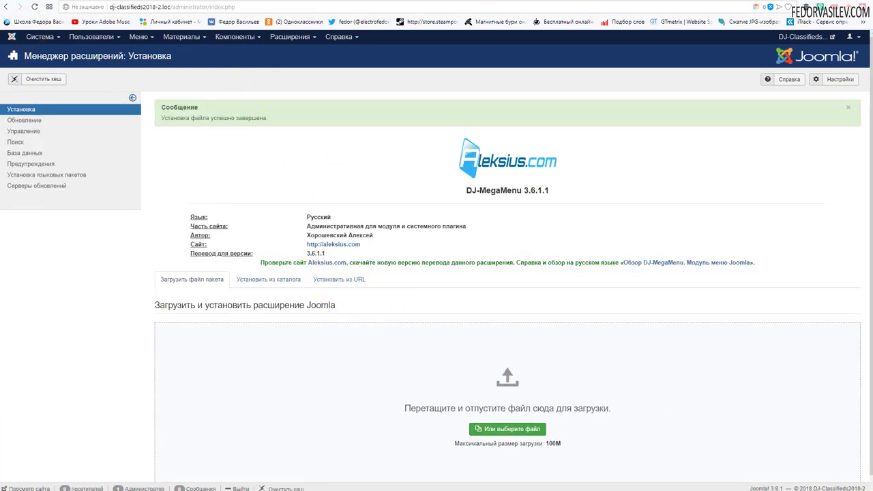
# - Open the site module list and sort the modules by ID in descending order
pyautogui.moveTo(290, 36)
pyautogui.click(287, 71)
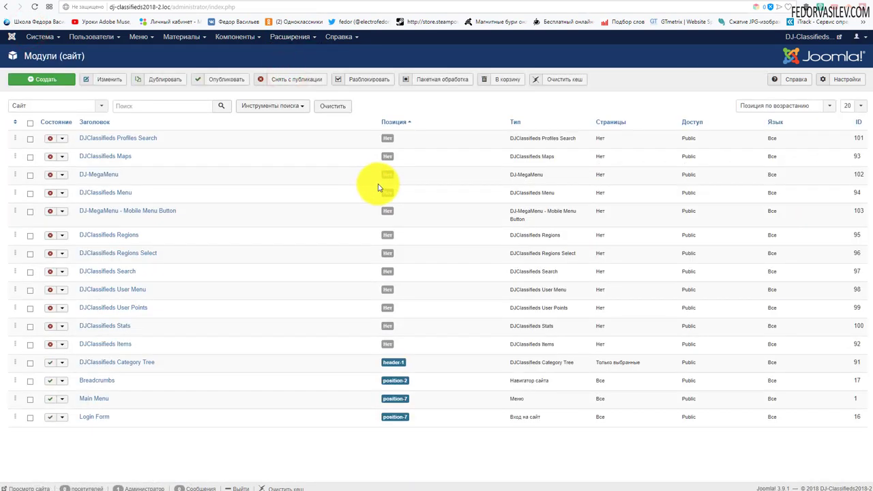
pyautogui.click(856, 121)
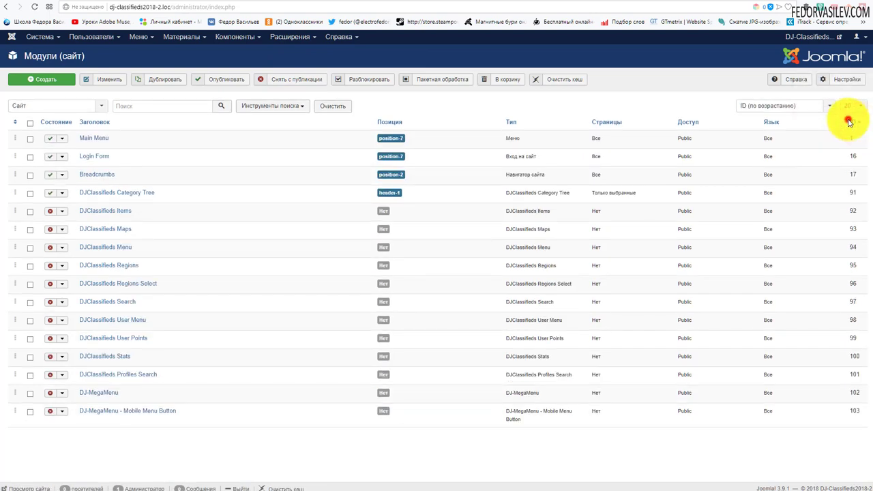
pyautogui.click(851, 123)
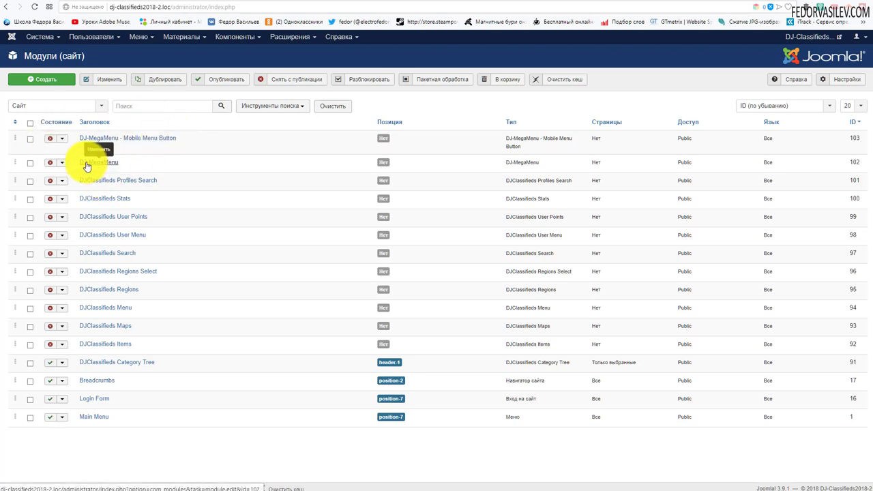
# - Open the DJ-MegaMenu module for editing and hide its title
pyautogui.click(108, 163)
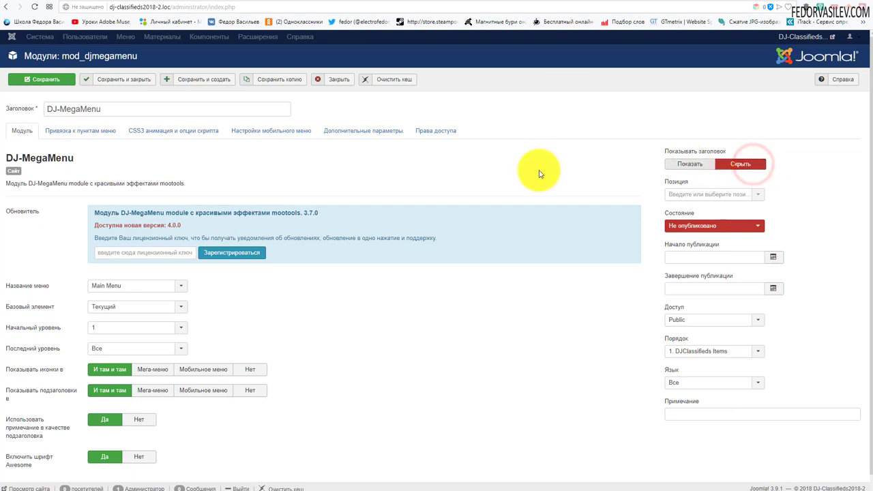
pyautogui.tripleClick(128, 109)
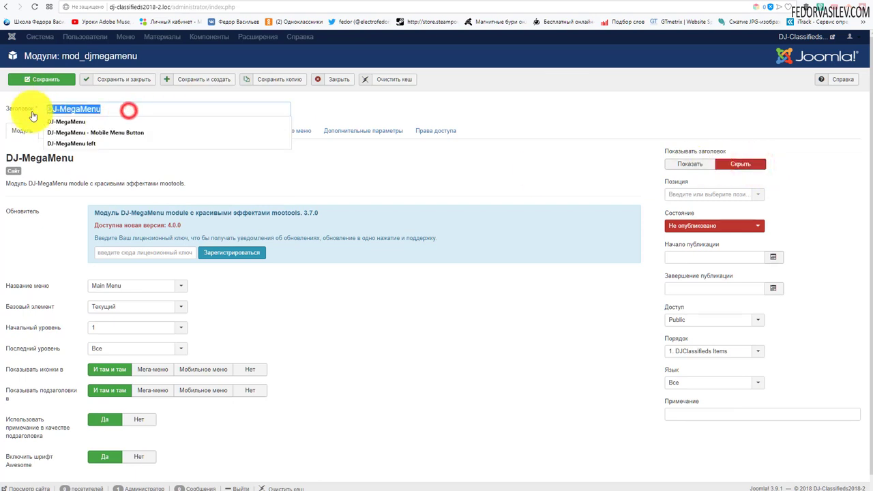
pyautogui.click(503, 157)
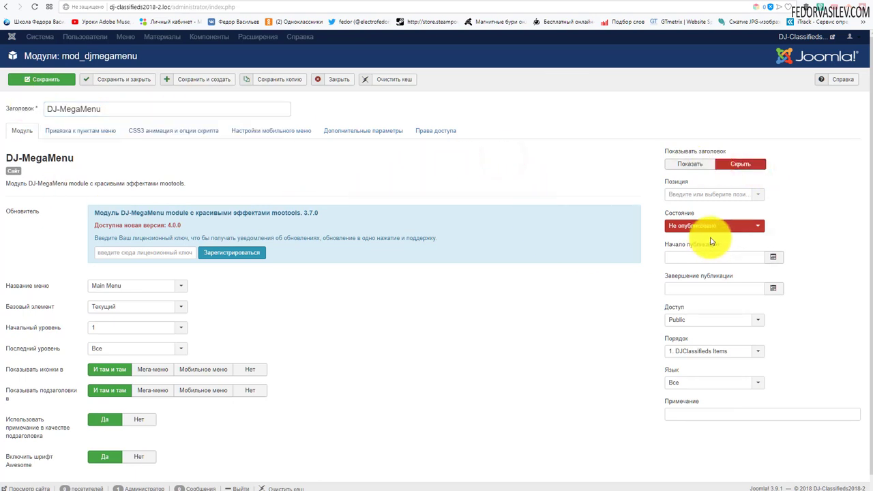
# - Publish the DJ-MegaMenu module in the Top Menu nav [top-menu-nav] position and save it
pyautogui.click(727, 229)
pyautogui.click(706, 238)
pyautogui.click(758, 195)
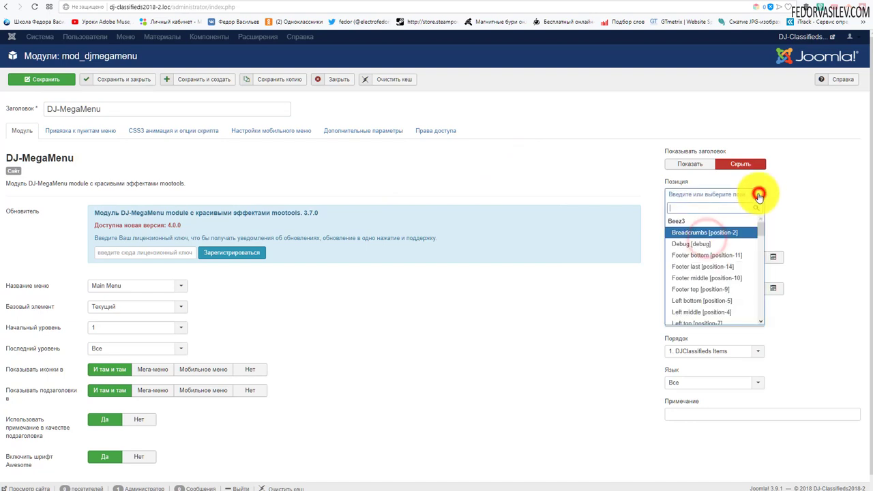
pyautogui.moveTo(762, 225); pyautogui.dragTo(762, 295)
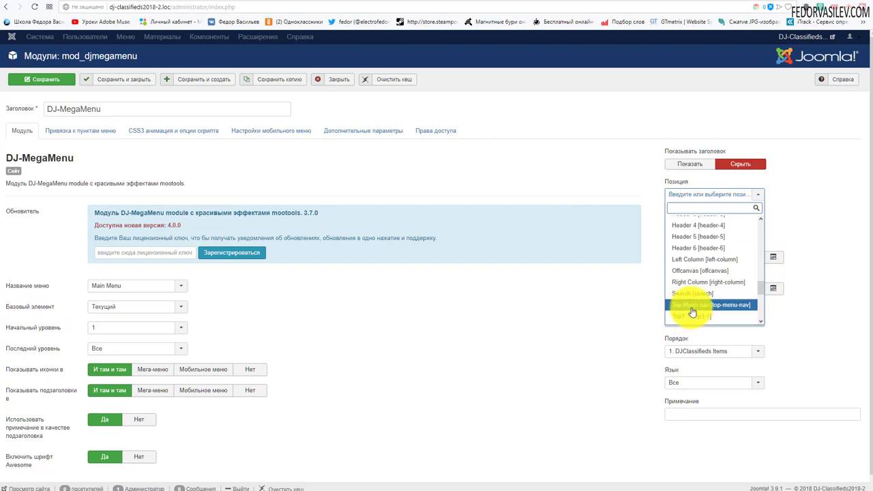
pyautogui.click(729, 308)
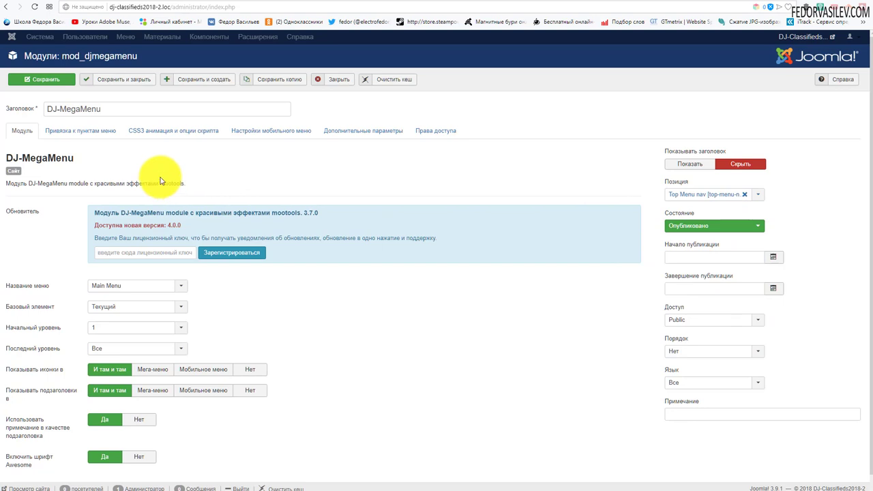
pyautogui.click(49, 79)
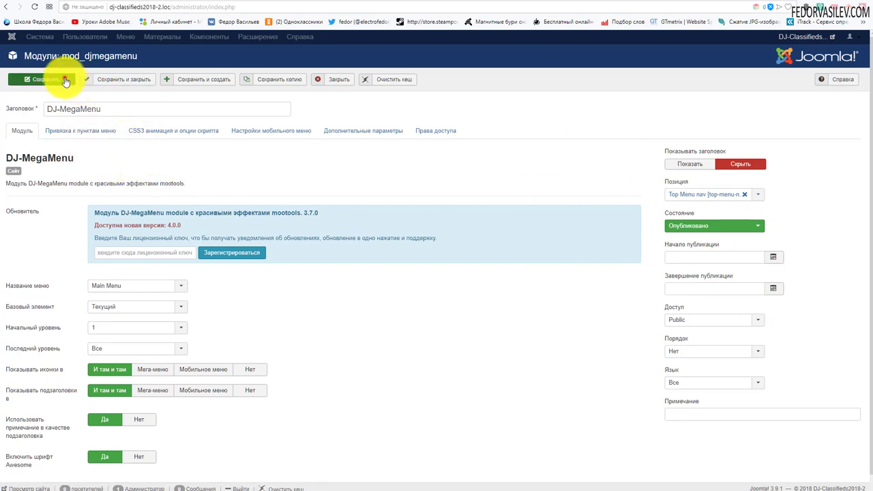
pyautogui.click(35, 7)
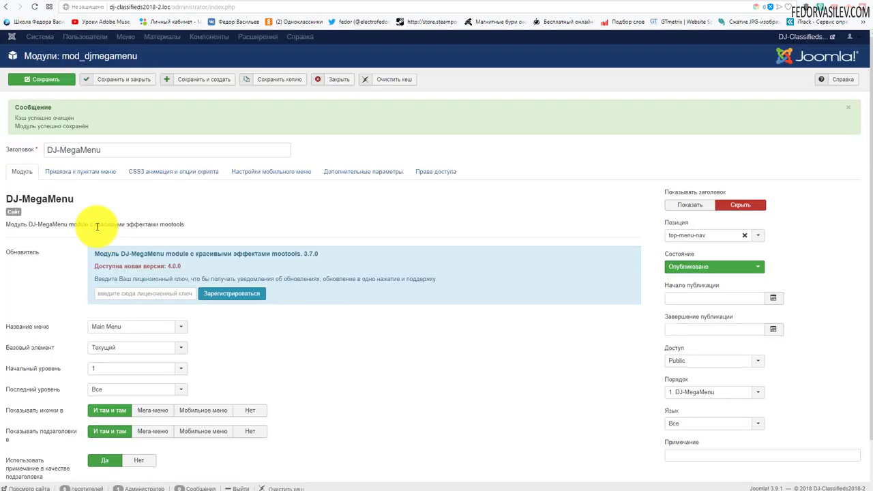
# - Try assigning the module to all pages except the selected ones, save it and check the site's front page
pyautogui.click(84, 172)
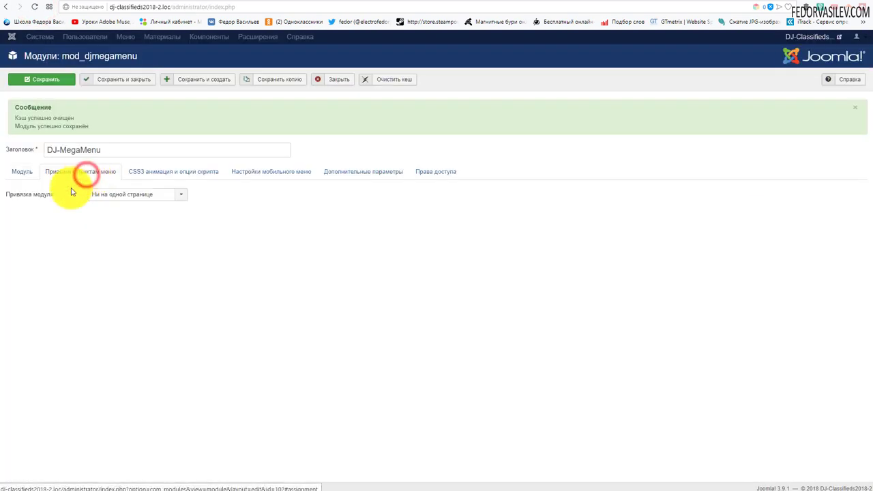
pyautogui.click(111, 196)
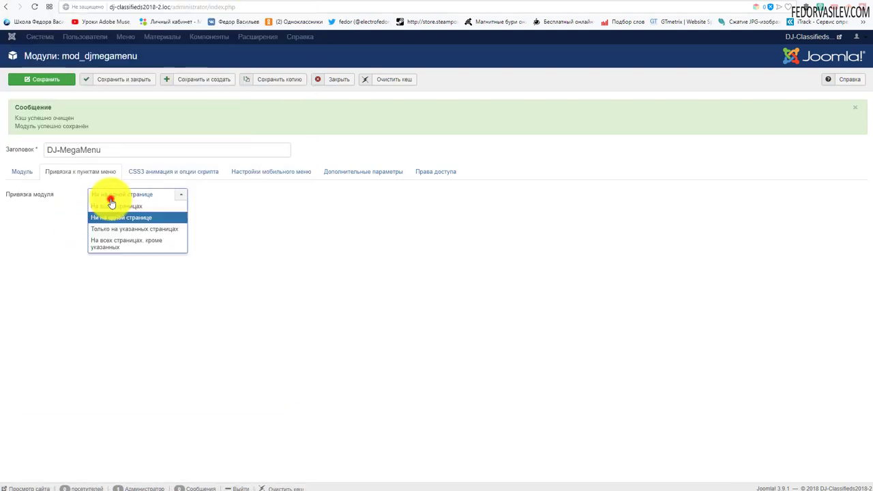
pyautogui.click(112, 243)
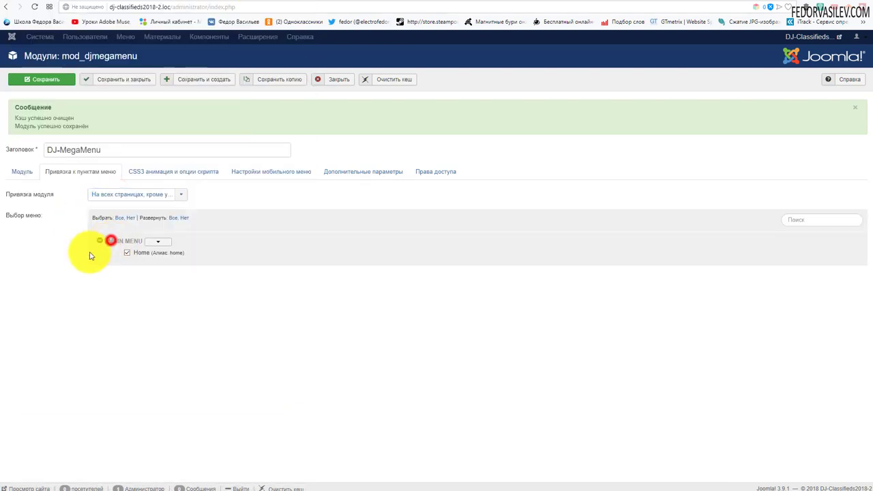
pyautogui.click(56, 80)
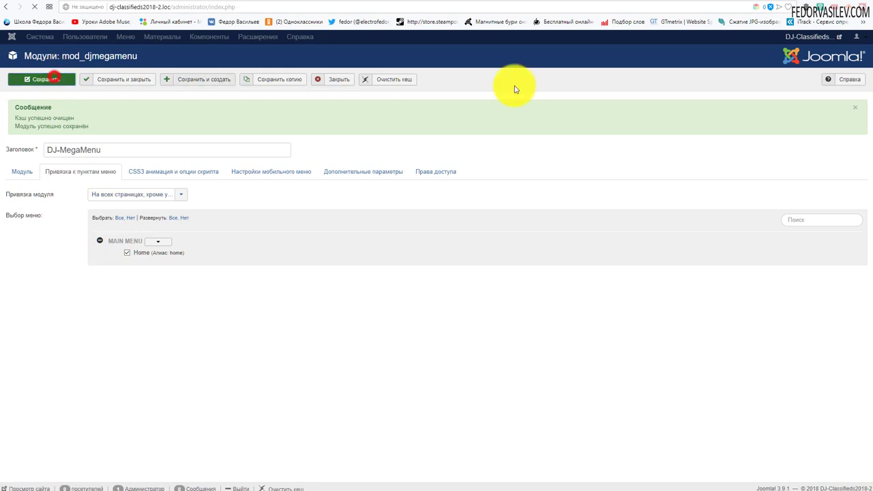
pyautogui.click(765, 3)
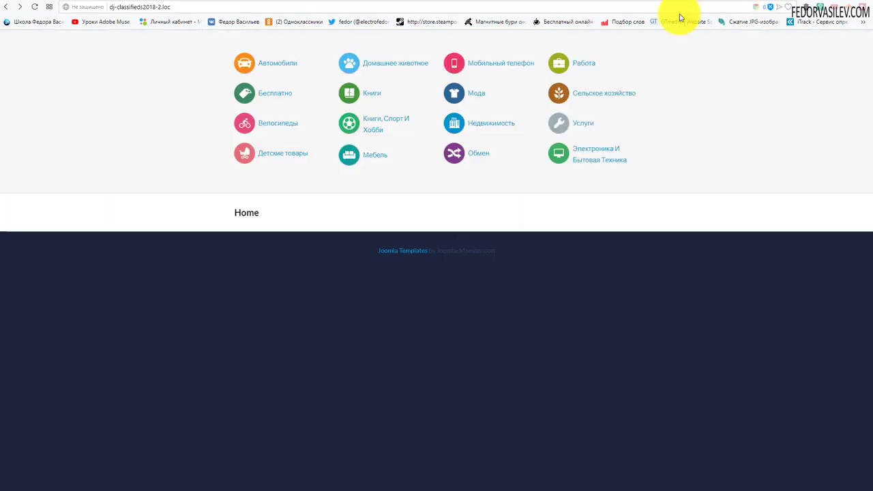
pyautogui.click(34, 7)
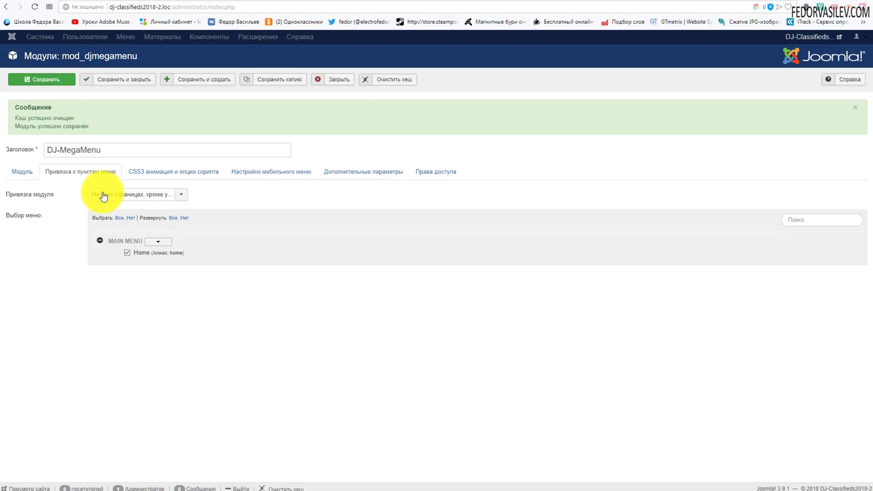
# - Assign the DJ-MegaMenu module to all pages, save it and reload the site's front page
pyautogui.click(102, 193)
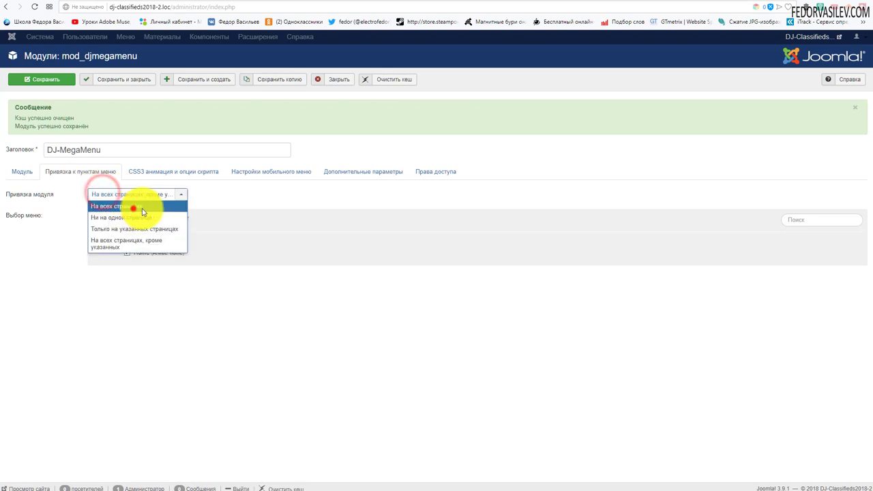
pyautogui.click(134, 207)
pyautogui.click(55, 80)
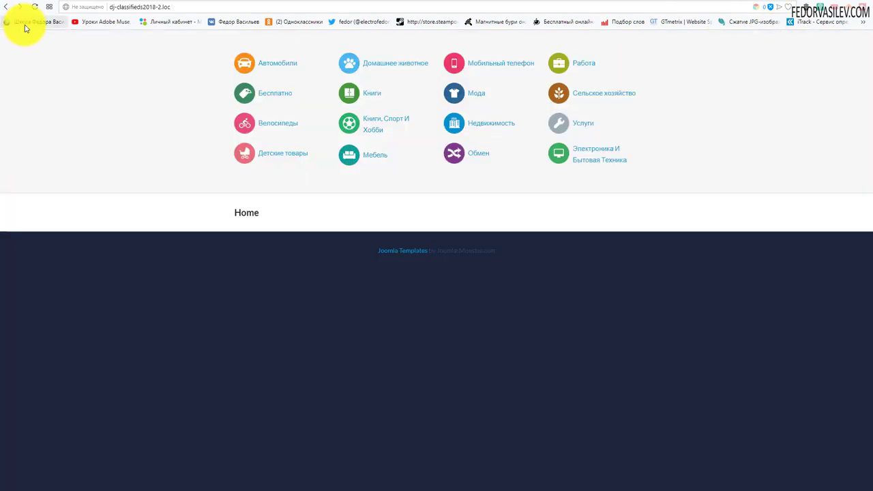
pyautogui.click(35, 6)
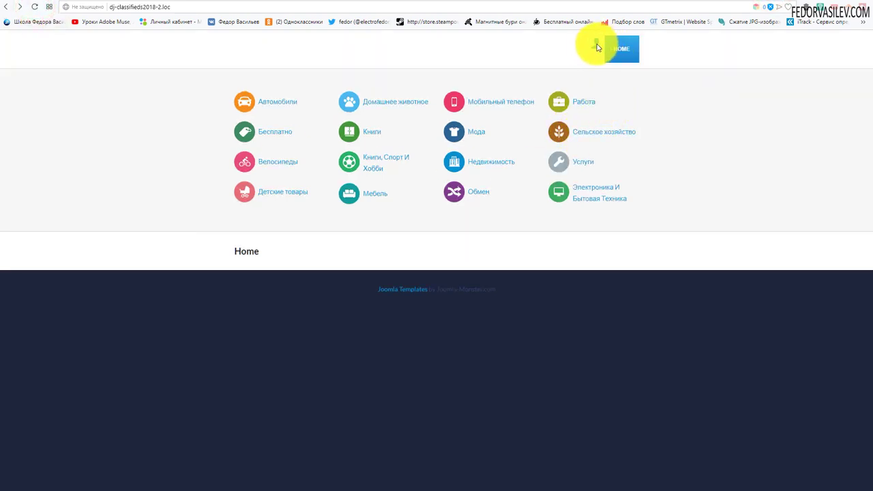
# - Compare the new site's header menu and page content with the finished demo site
pyautogui.click(620, 49)
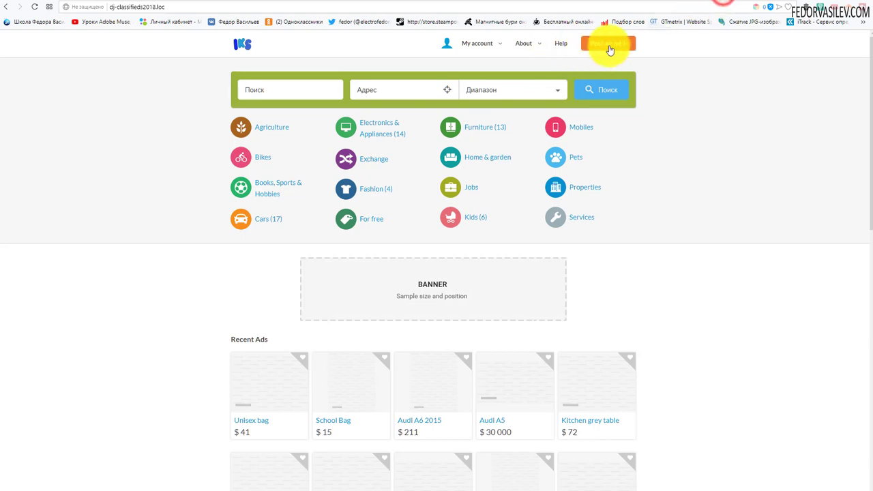
pyautogui.click(769, 4)
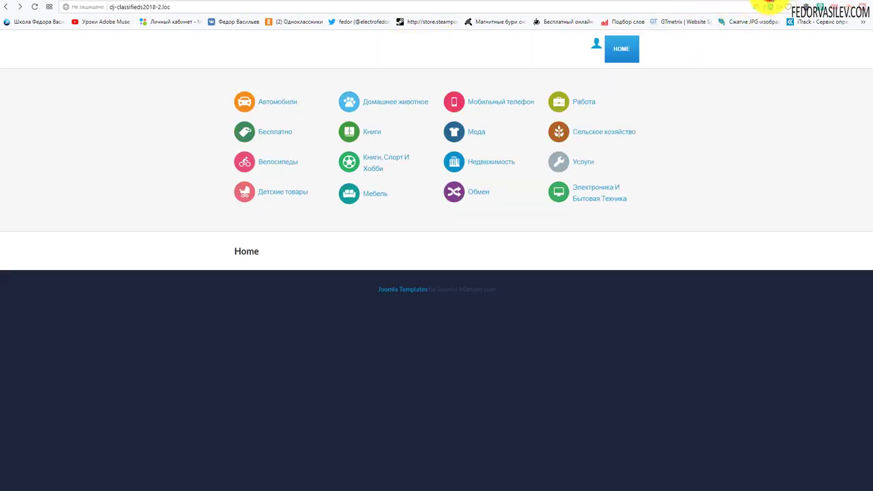
pyautogui.moveTo(227, 250); pyautogui.dragTo(331, 259)
pyautogui.click(331, 259)
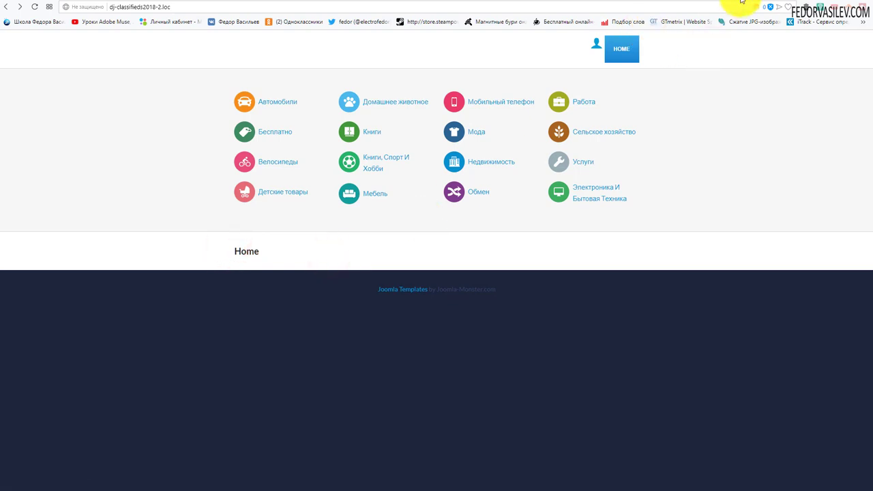
# - Close the DJ-MegaMenu module and open the list of Main Menu items
pyautogui.click(742, 3)
pyautogui.click(341, 79)
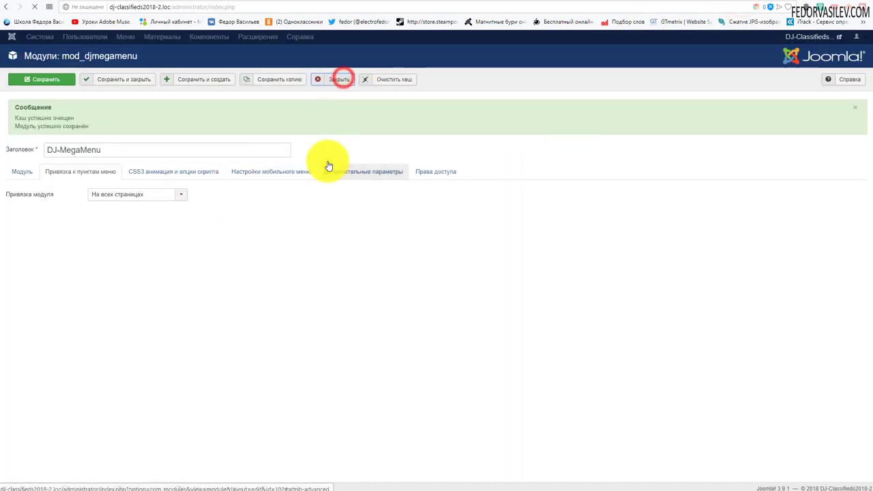
pyautogui.moveTo(138, 36)
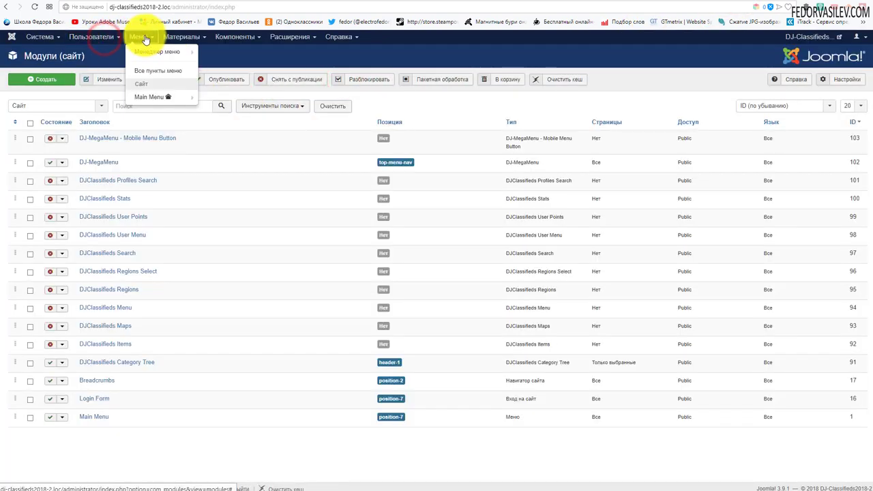
pyautogui.click(152, 101)
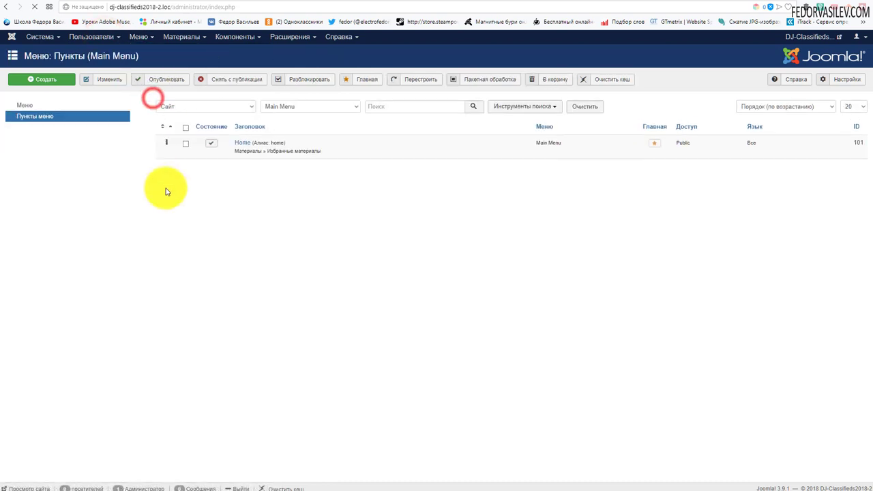
# - Open the Home menu item and change its title to "Главная"
pyautogui.click(243, 140)
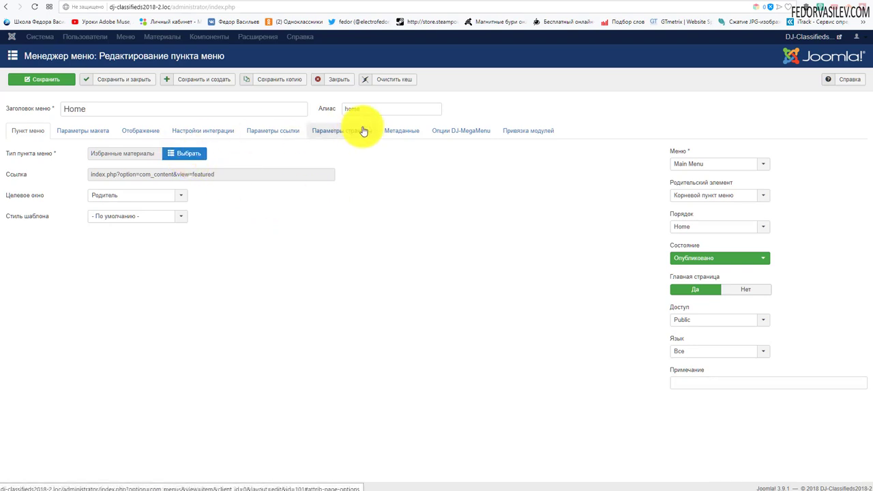
pyautogui.doubleClick(101, 110)
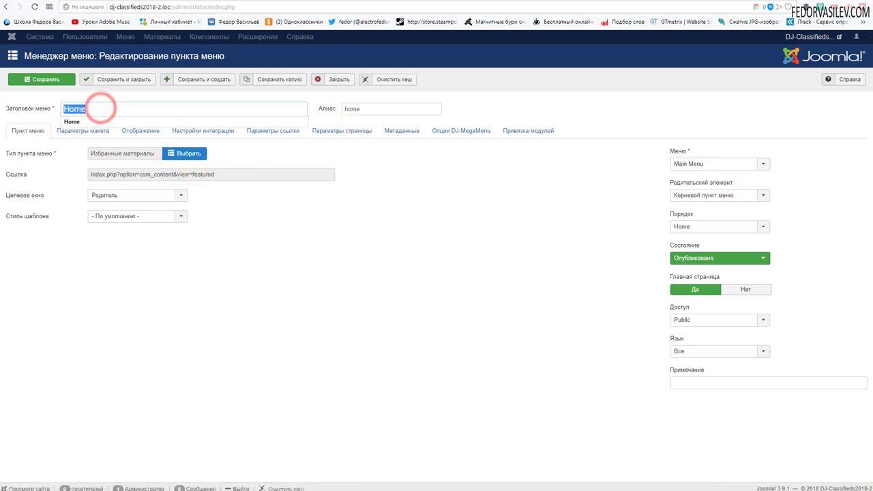
pyautogui.write('U')
pyautogui.press('BackSpace')
pyautogui.write('Главная')
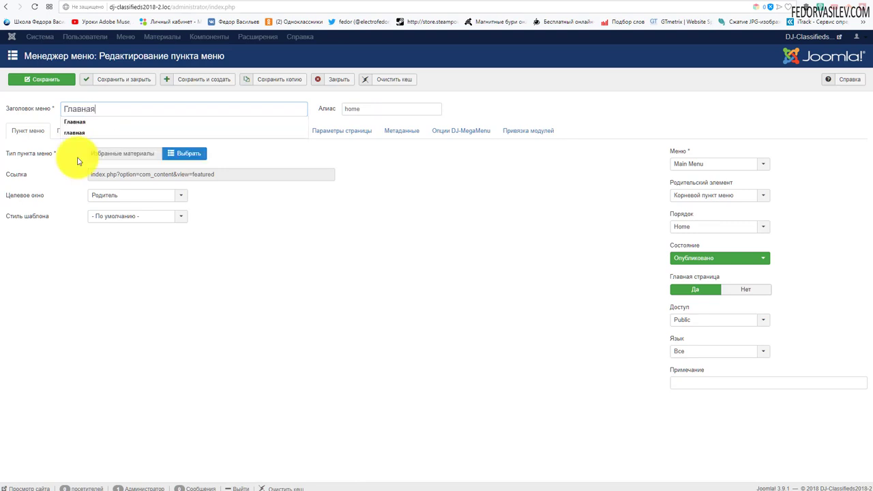
pyautogui.click(366, 298)
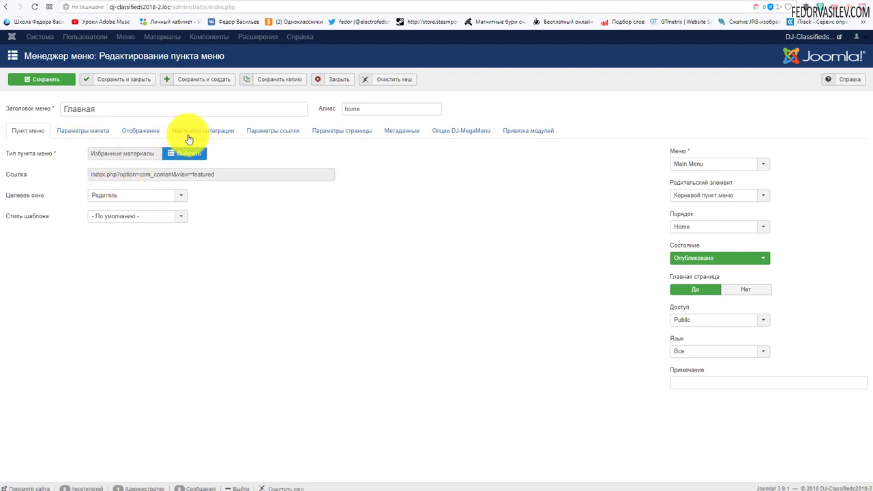
# - Set the Главная item's "Показывать заголовок страницы" option to "Нет", save and close it, and reload the site's front page
pyautogui.click(258, 136)
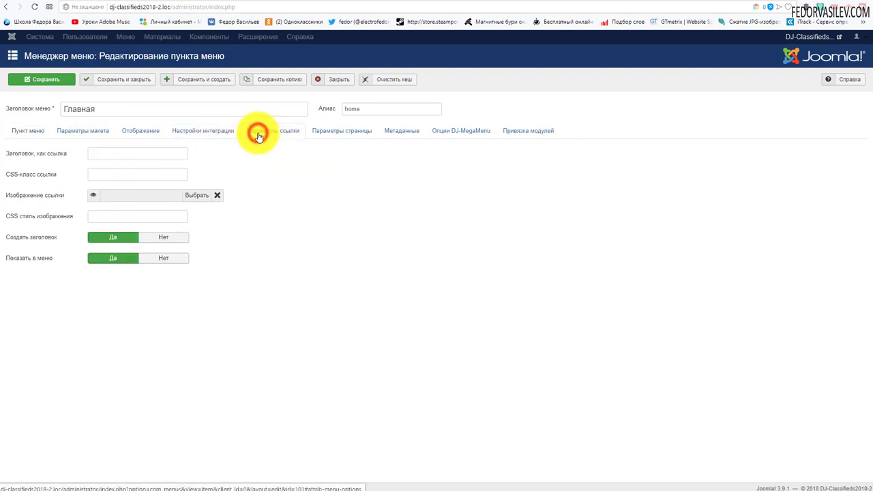
pyautogui.click(334, 137)
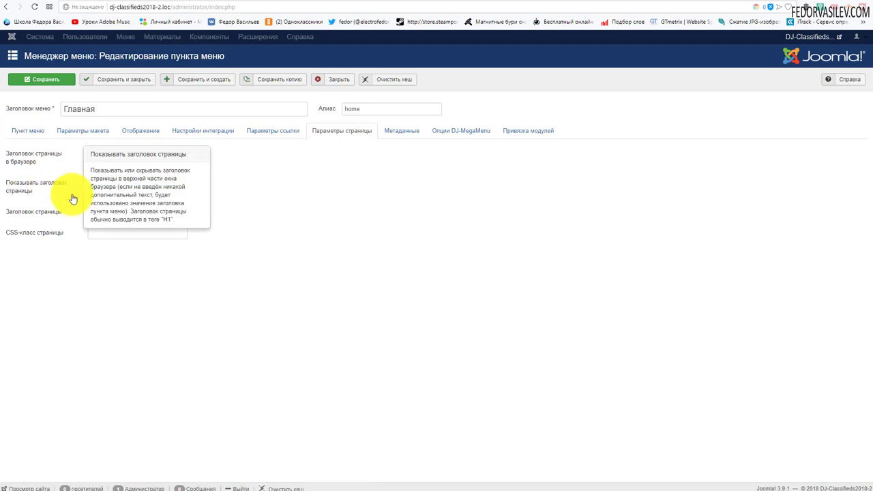
pyautogui.click(142, 182)
pyautogui.click(117, 217)
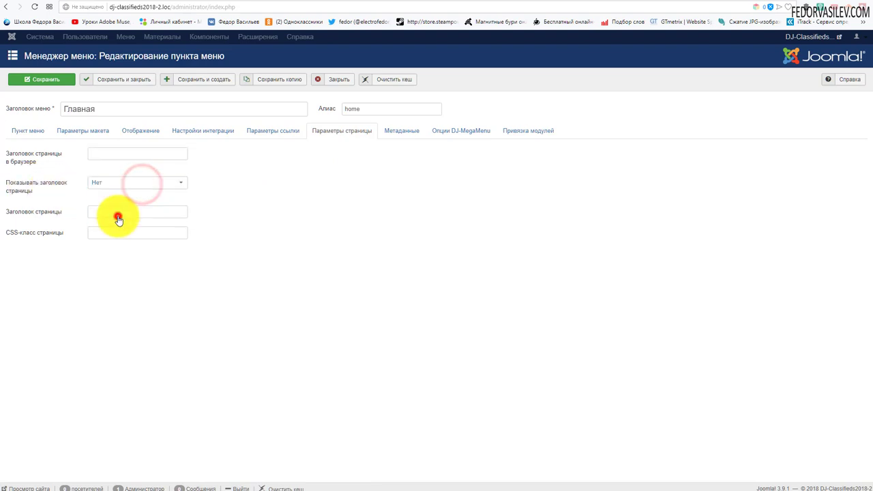
pyautogui.click(124, 80)
pyautogui.hotkey('ctrl', 'Tab')
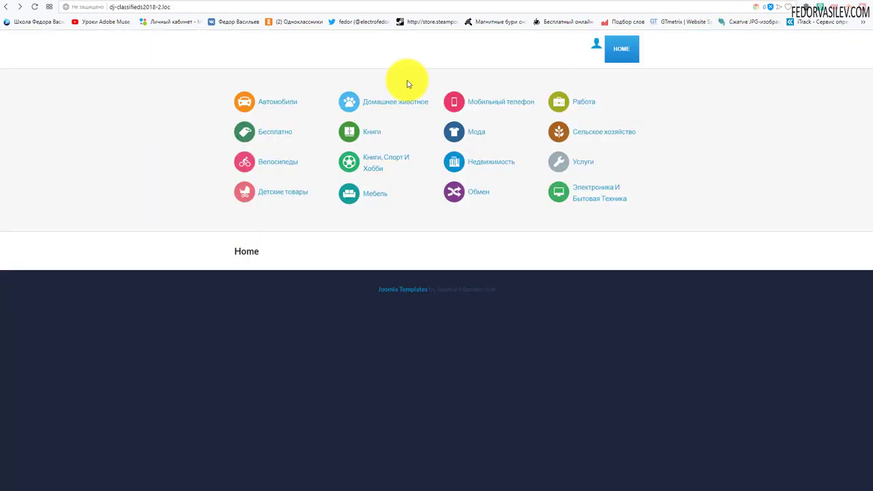
pyautogui.click(35, 7)
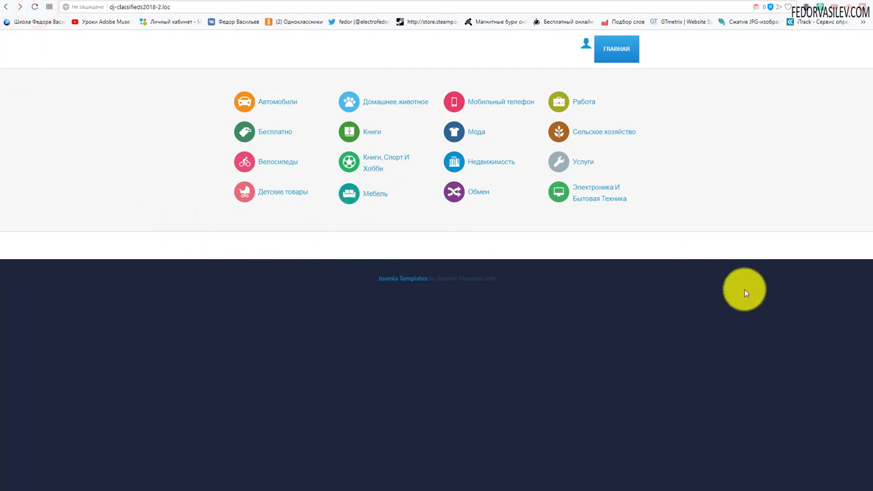
# - Return to the administrator and list only the published ("Опубликовано") site modules
pyautogui.hotkey('ctrl', 'Tab')
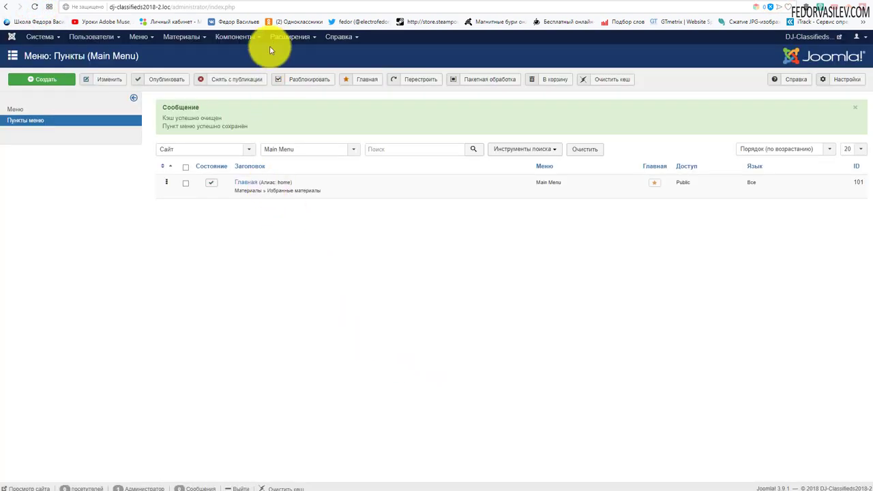
pyautogui.click(288, 36)
pyautogui.click(296, 70)
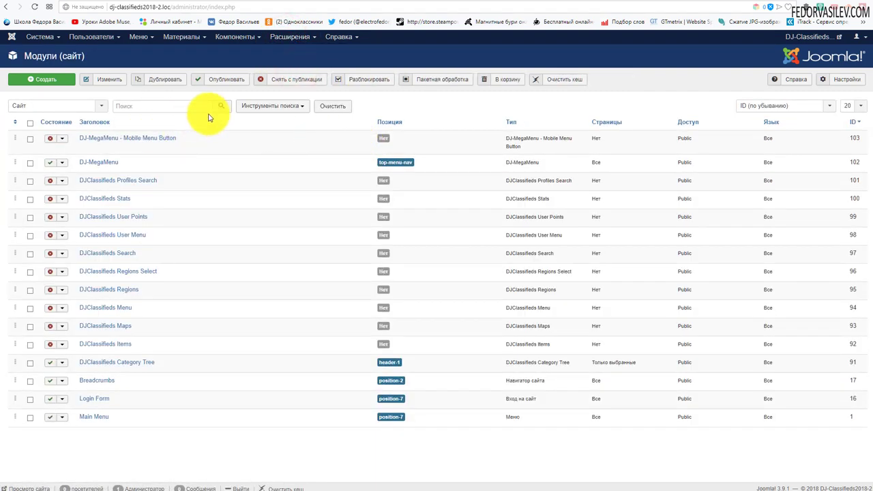
pyautogui.click(272, 106)
pyautogui.click(52, 125)
pyautogui.click(52, 172)
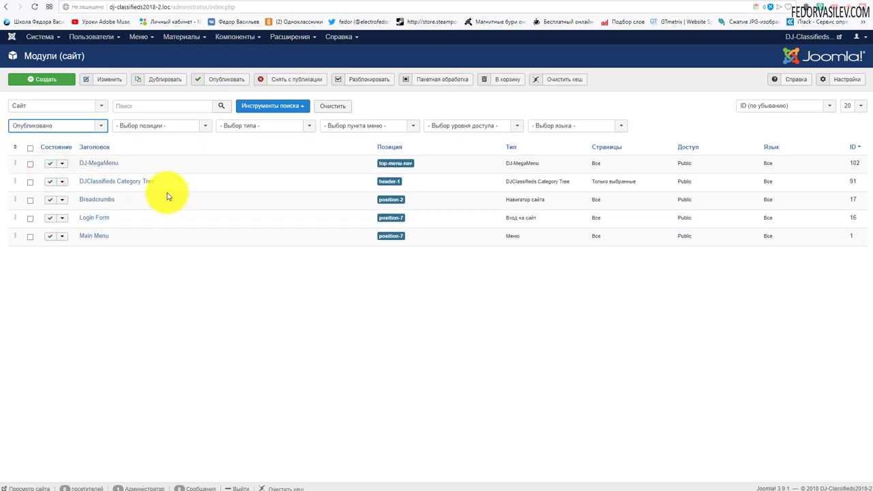
# - Open the DJ-MegaMenu module, set its "Тема" option to "- переопределить из шаблона -" and save the module
pyautogui.click(101, 164)
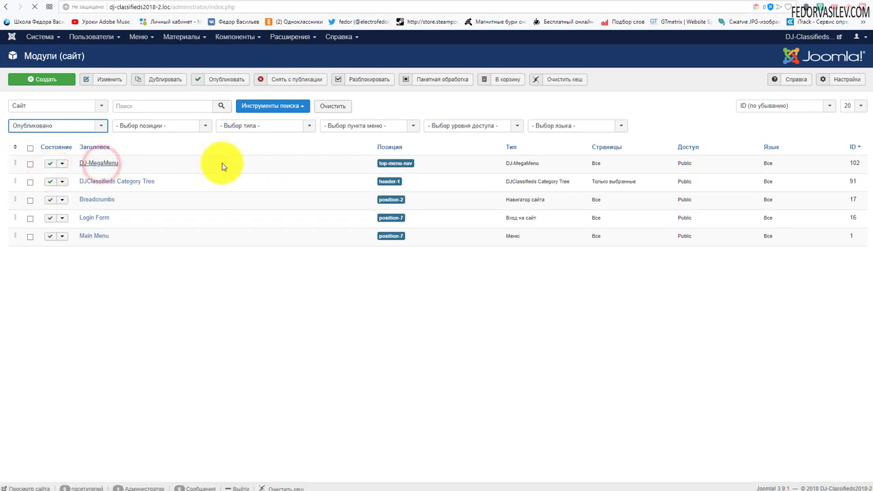
pyautogui.click(19, 134)
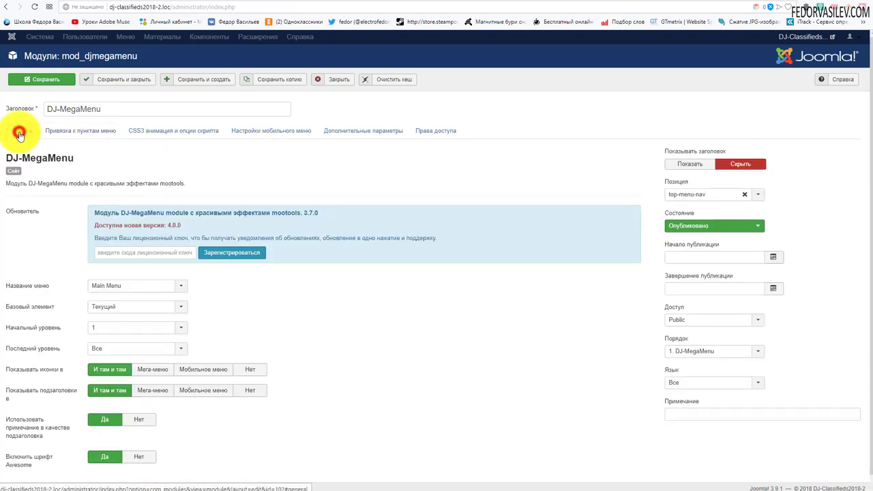
pyautogui.scroll(-1, 316, 216)
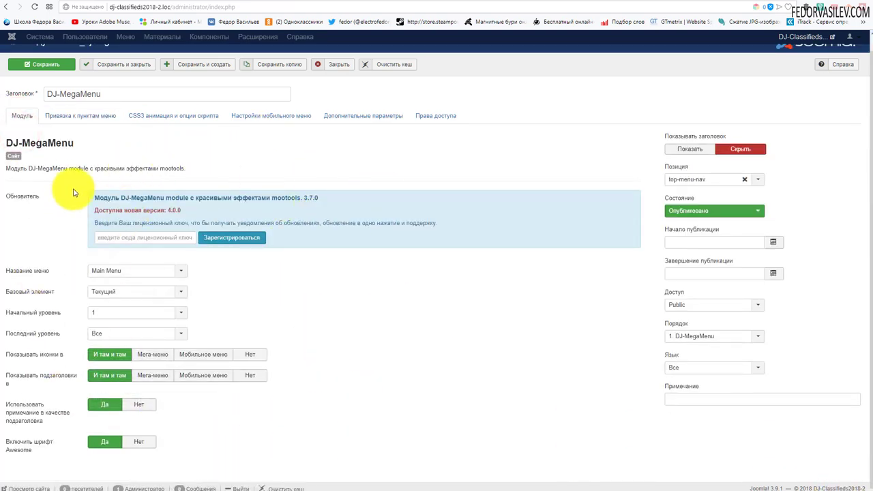
pyautogui.click(95, 118)
pyautogui.click(161, 129)
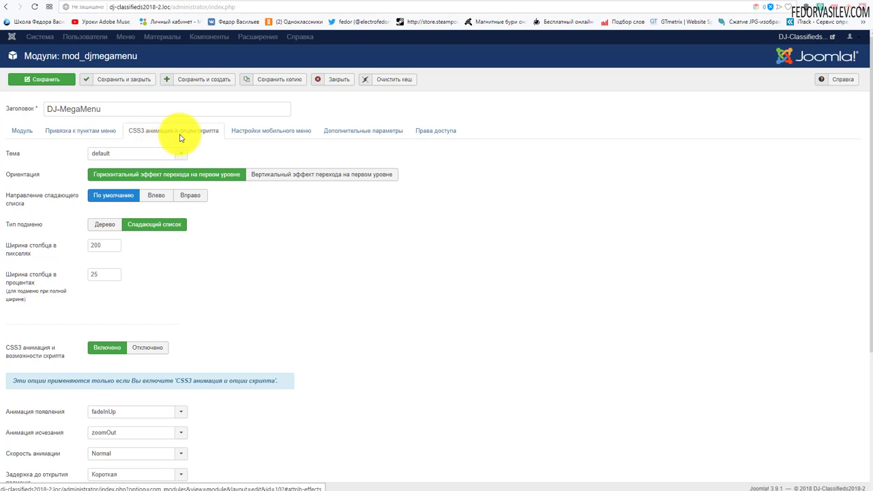
pyautogui.click(173, 157)
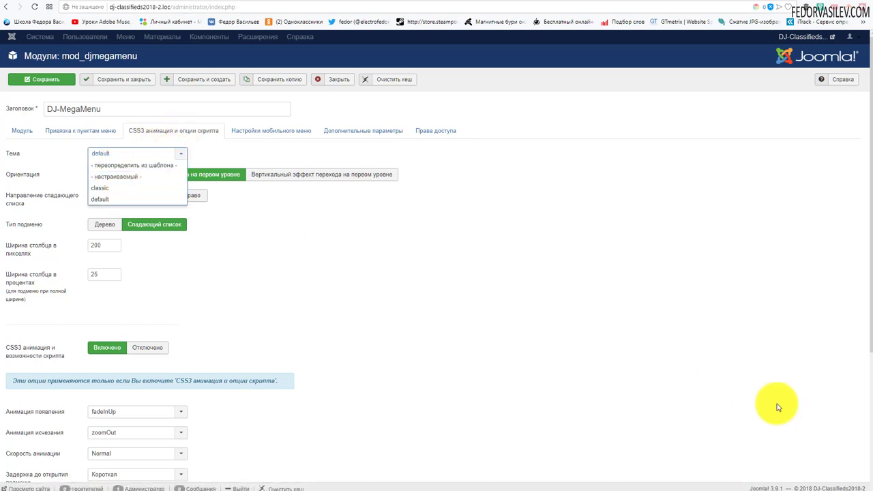
pyautogui.click(817, 423)
pyautogui.click(136, 154)
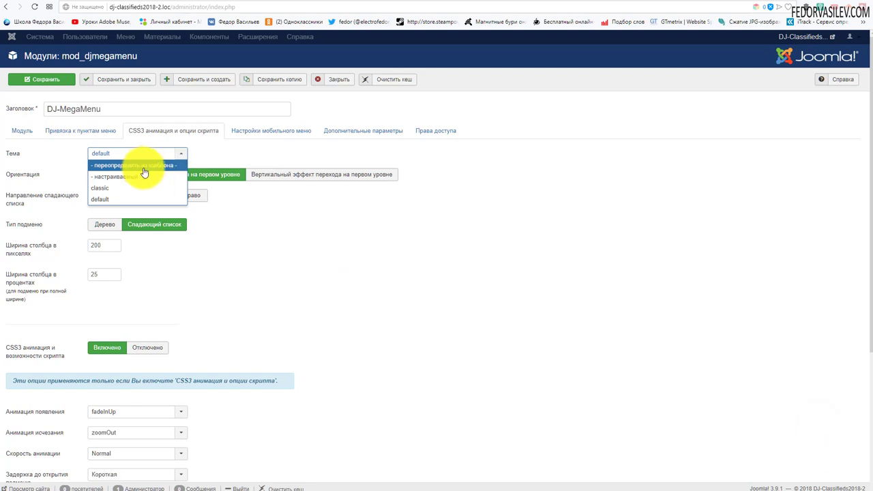
pyautogui.click(144, 166)
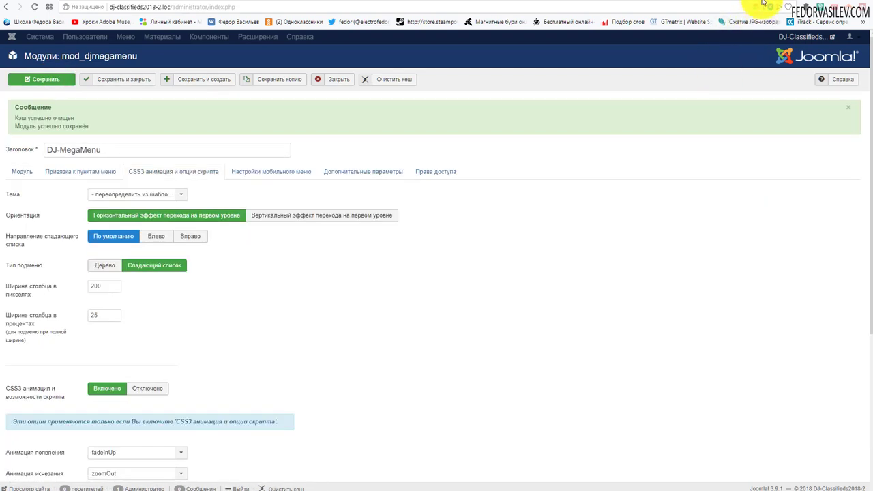
# - Reload the new site's front page and compare its header menu with the demo site's, including the My account and About submenus
pyautogui.hotkey('ctrl', 'Tab')
pyautogui.click(34, 7)
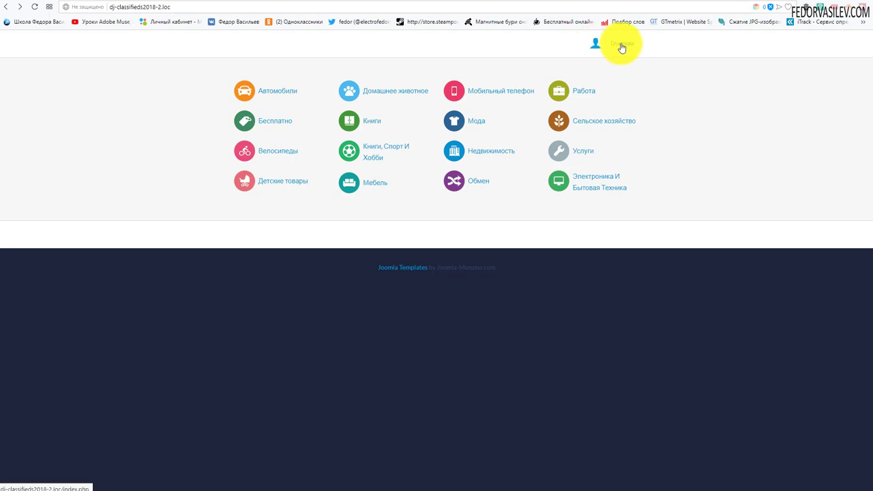
pyautogui.click(716, 3)
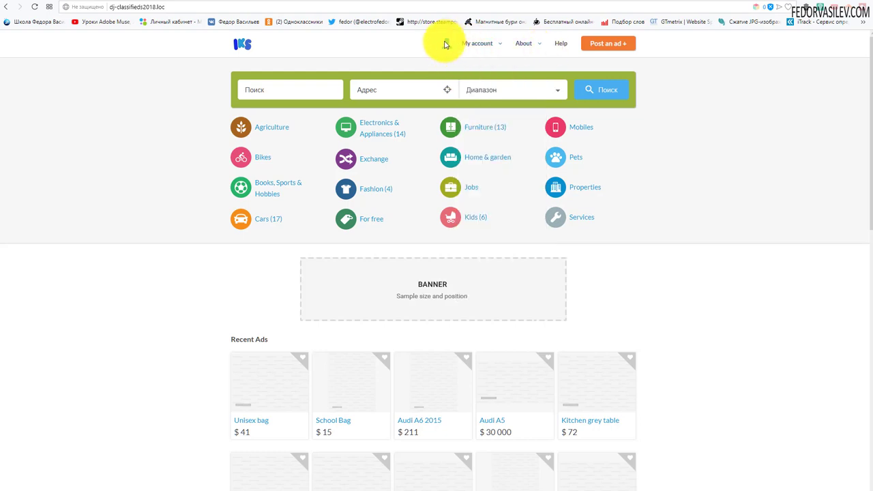
pyautogui.click(750, 4)
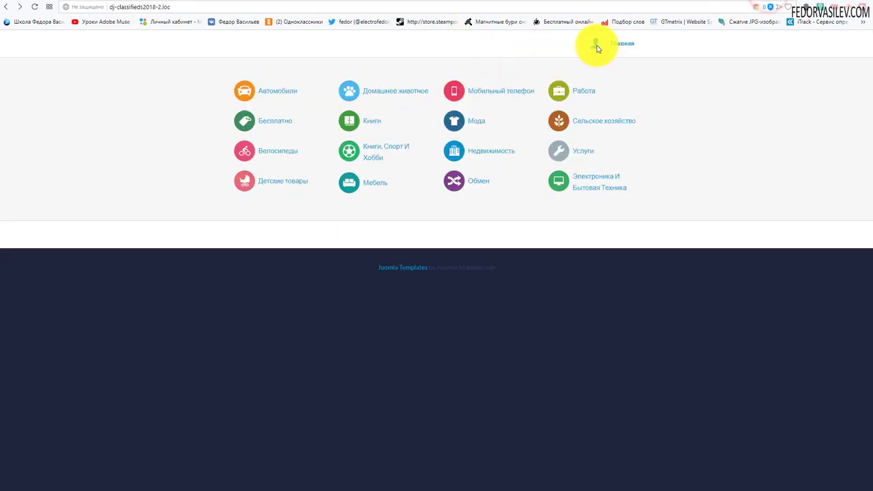
pyautogui.click(739, 2)
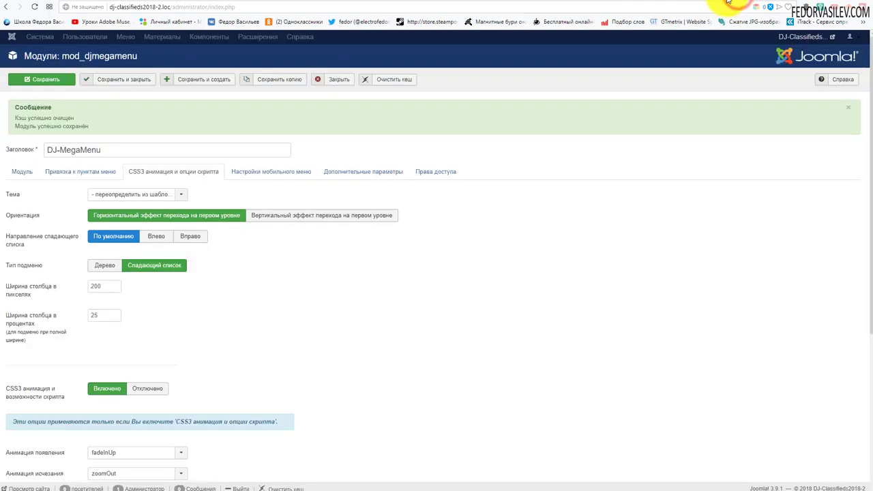
pyautogui.click(727, 3)
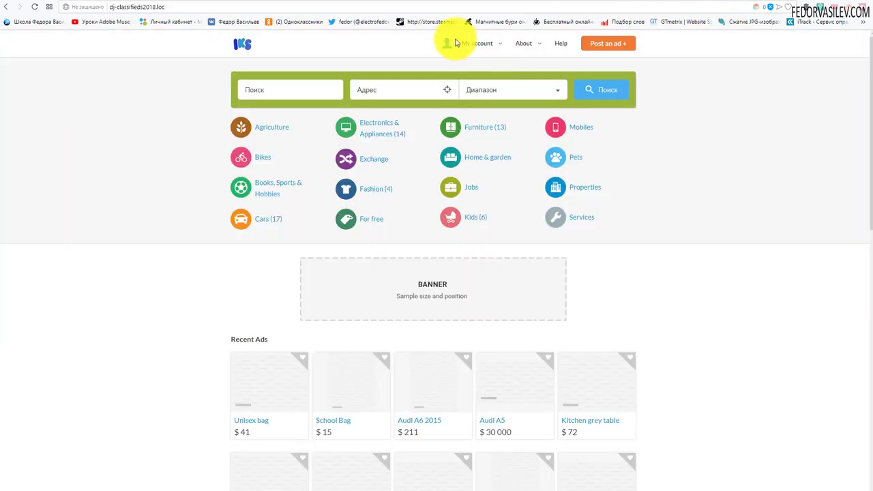
pyautogui.moveTo(470, 52)
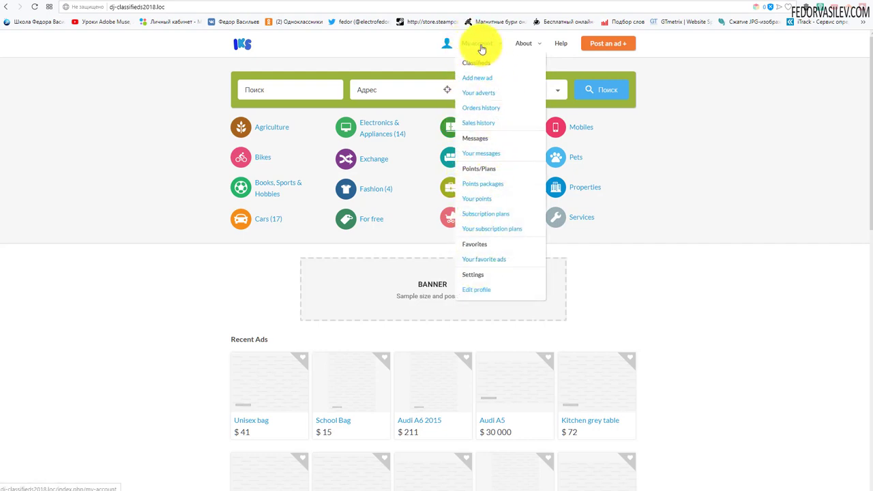
pyautogui.moveTo(524, 46)
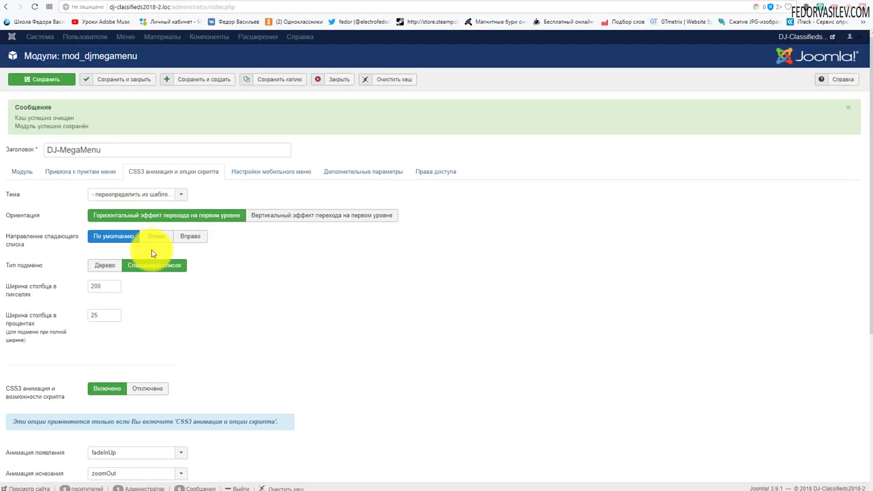
# - Look through the DJ-MegaMenu module's additional parameters, mobile menu settings and access rights
pyautogui.click(348, 172)
pyautogui.click(258, 177)
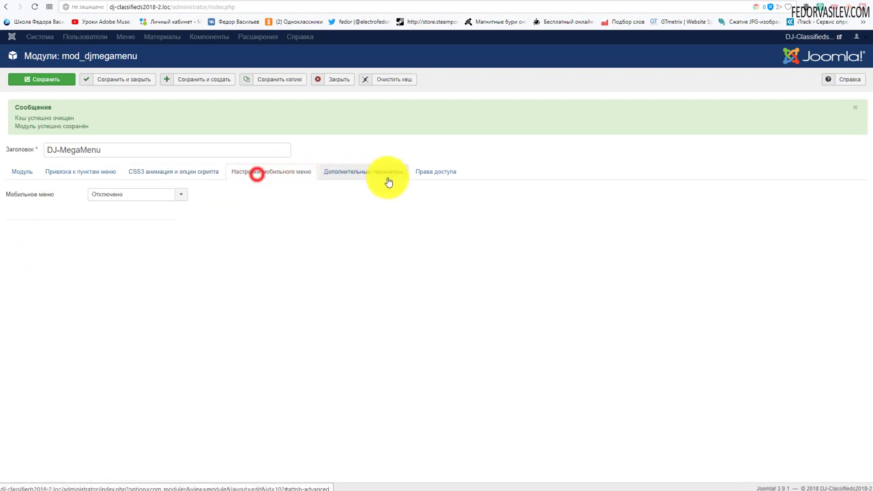
pyautogui.click(424, 176)
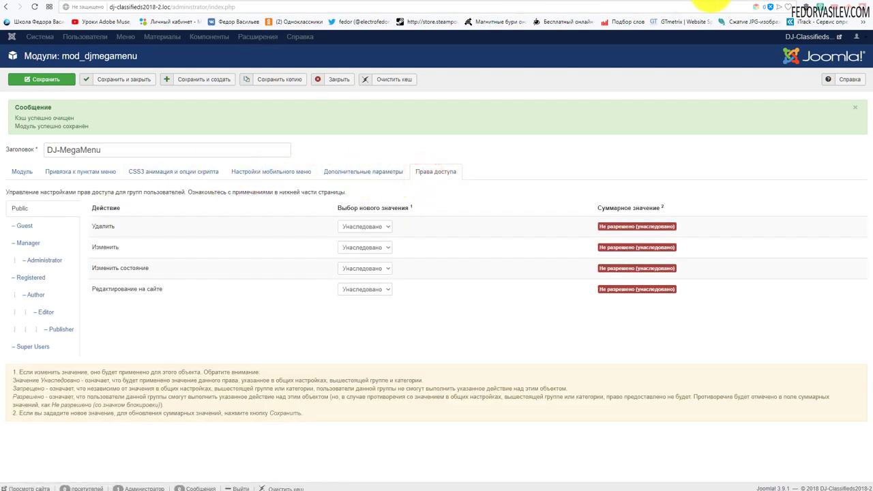
# - Inspect the demo site at a 320-pixel mobile width, examine its mobile menu with My account expanded, and close the menu
pyautogui.click(735, 6)
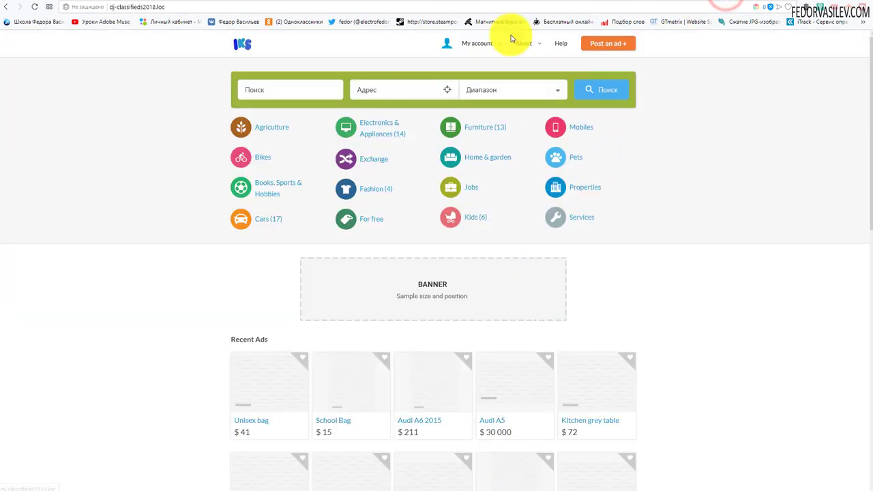
pyautogui.rightClick(669, 187)
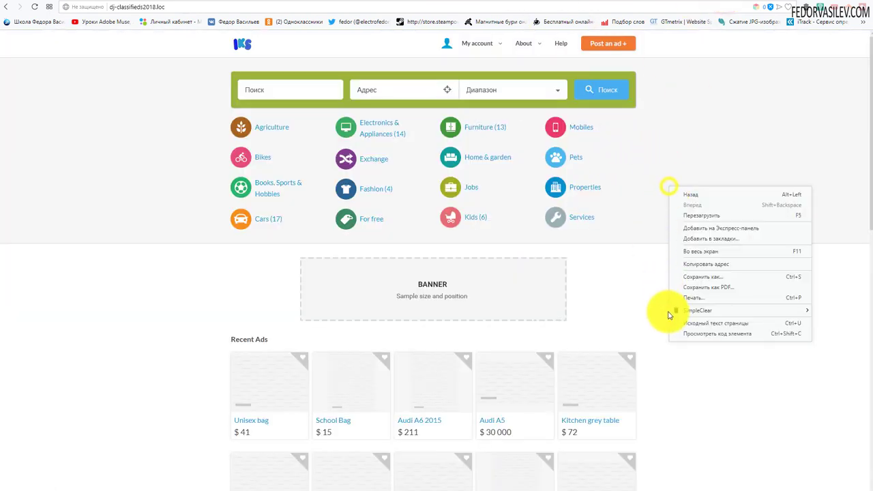
pyautogui.click(714, 334)
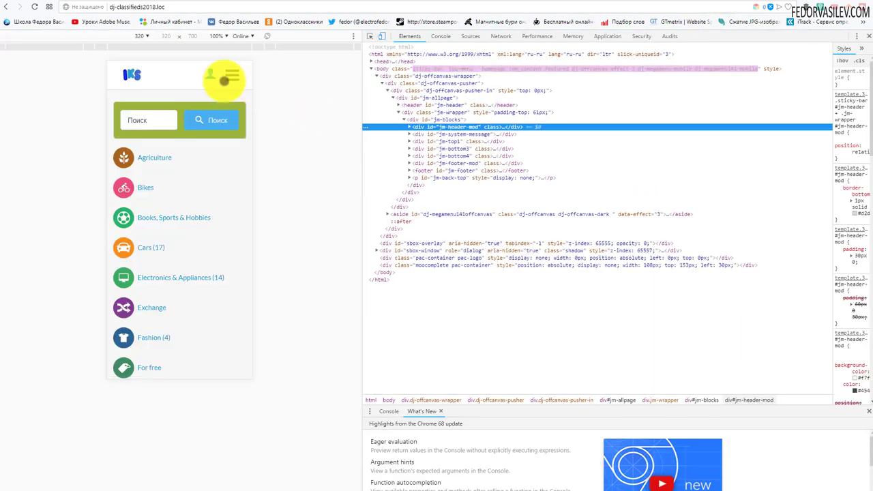
pyautogui.click(232, 77)
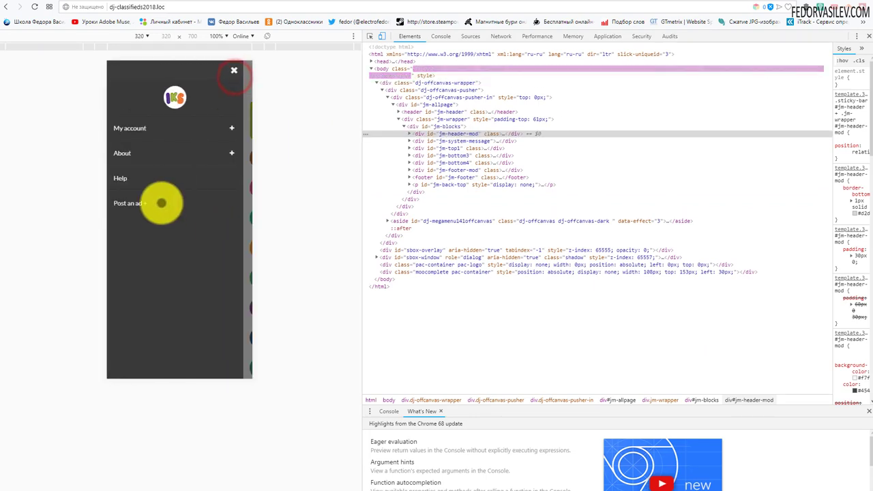
pyautogui.click(183, 133)
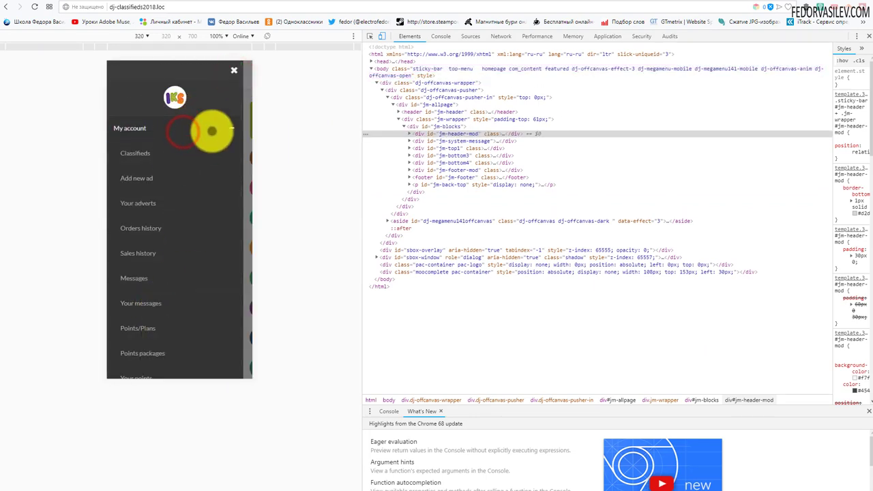
pyautogui.click(234, 70)
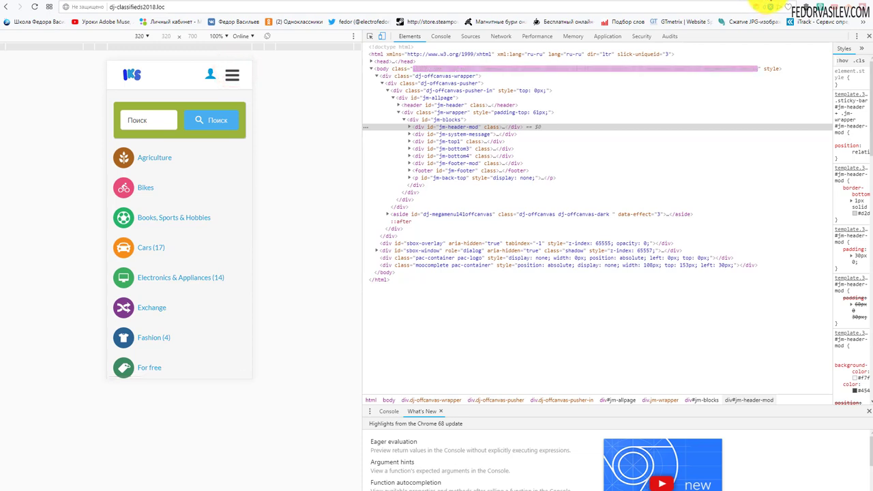
# - Inspect the new site's front page with the developer tools to check its header menu in mobile view
pyautogui.hotkey('ctrl', 'Tab')
pyautogui.rightClick(349, 224)
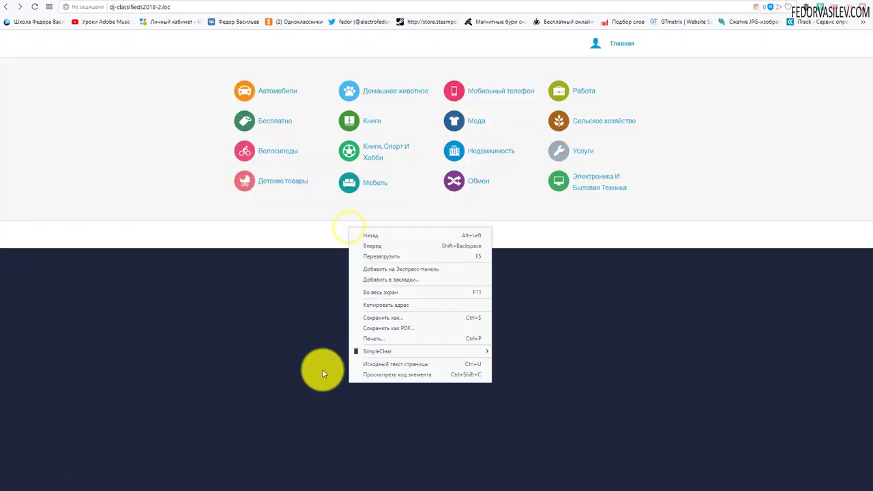
pyautogui.click(377, 374)
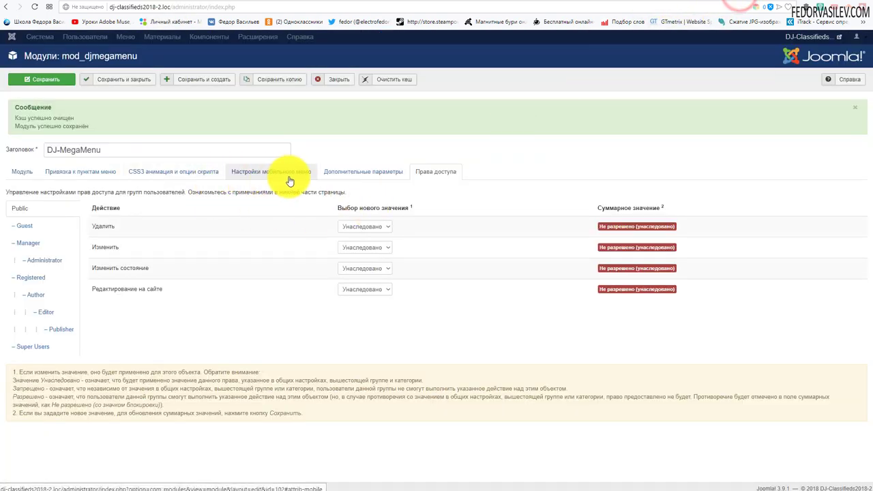
# - Set the module's mobile menu type to "Offcanvas меню" in the mobile menu settings
pyautogui.click(205, 175)
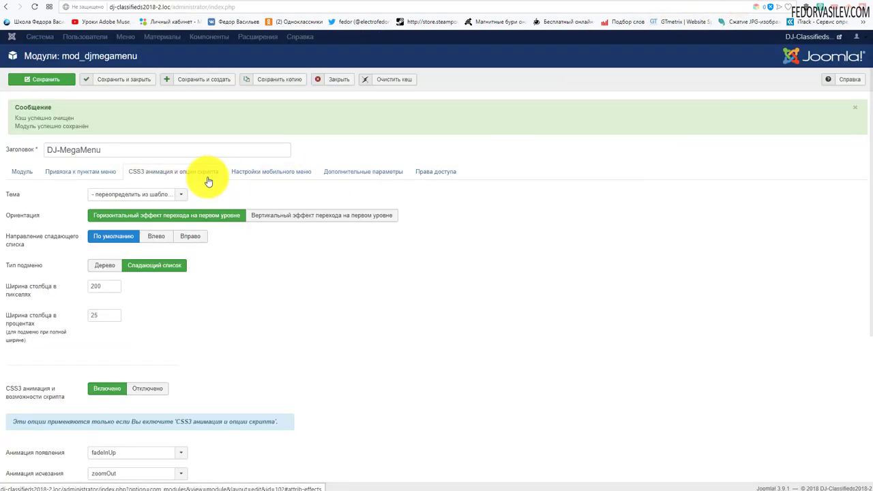
pyautogui.click(270, 177)
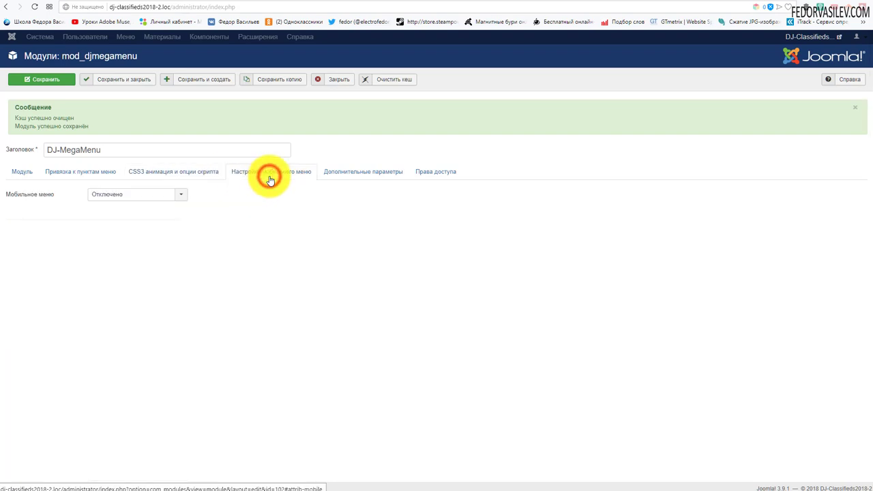
pyautogui.click(144, 197)
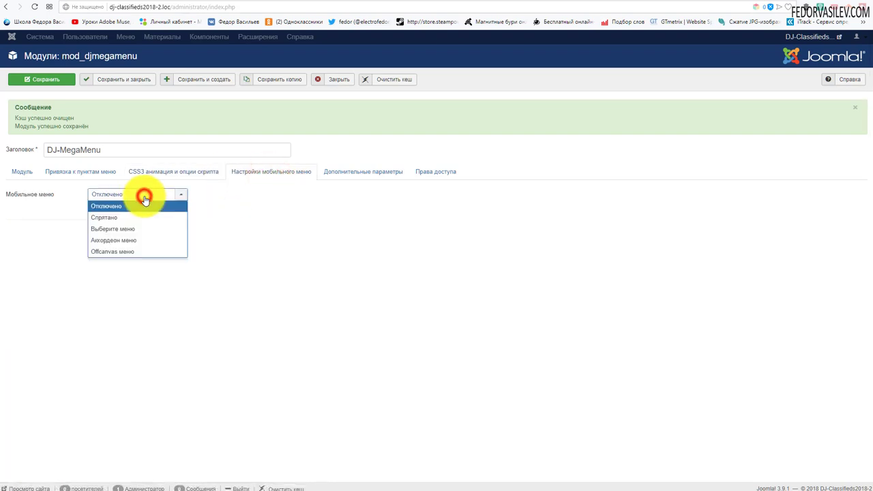
pyautogui.click(140, 251)
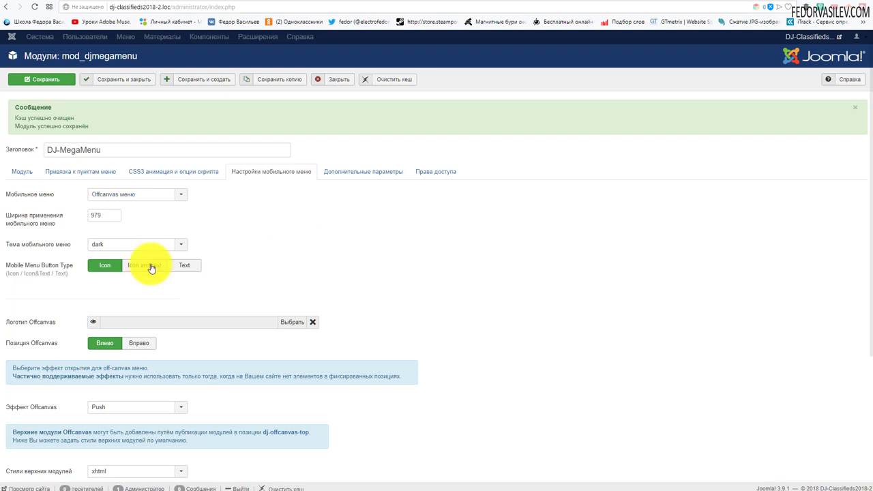
# - Set the width at which the mobile menu applies to 1200
pyautogui.click(108, 215)
pyautogui.moveTo(54, 219)
pyautogui.write('1200')
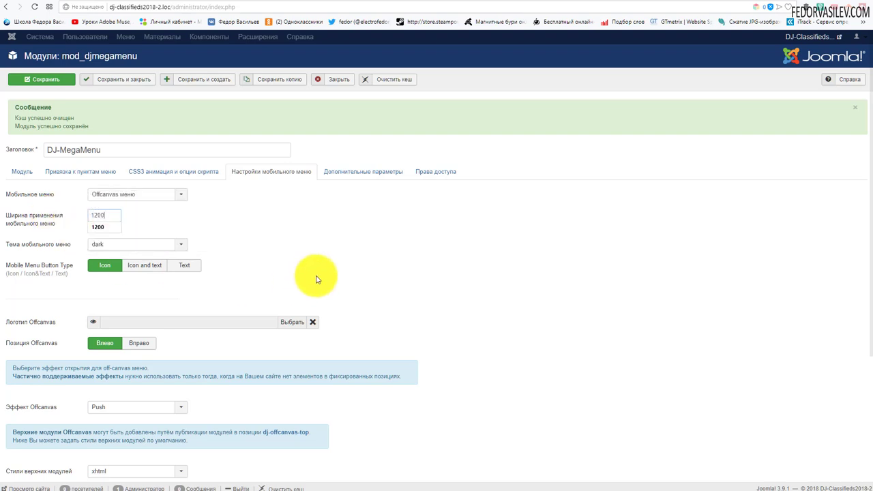
pyautogui.click(322, 259)
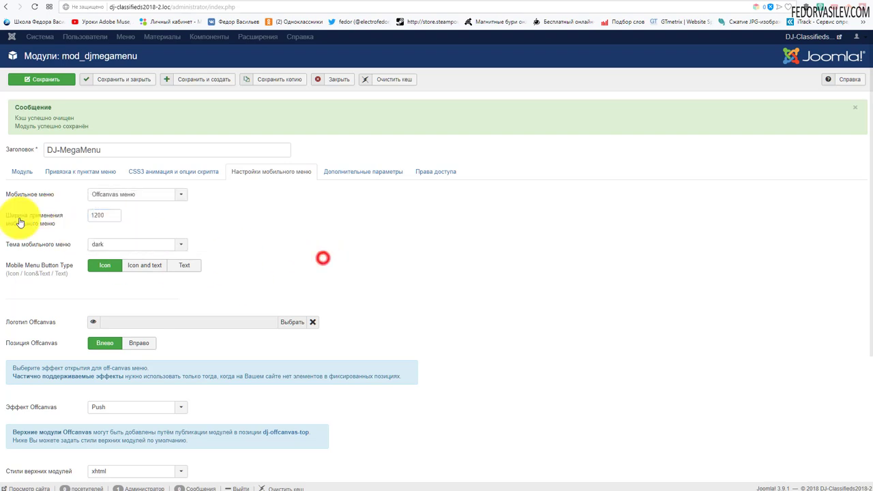
pyautogui.moveTo(29, 218)
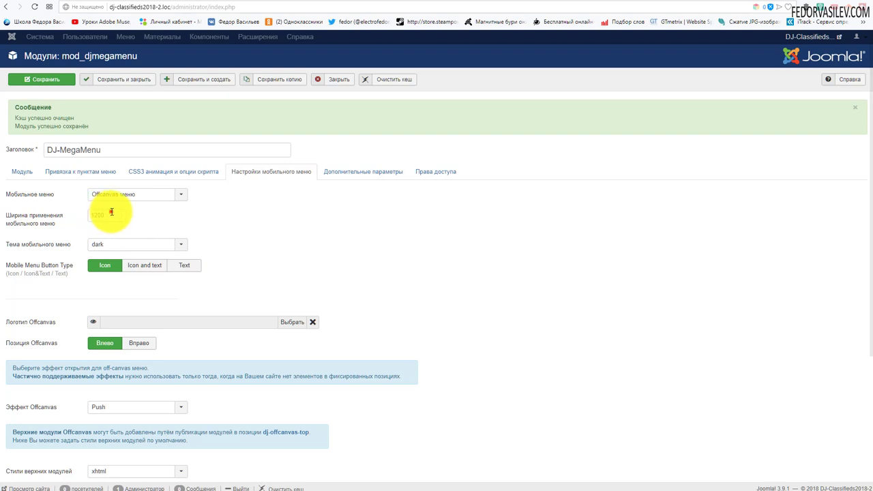
pyautogui.click(280, 224)
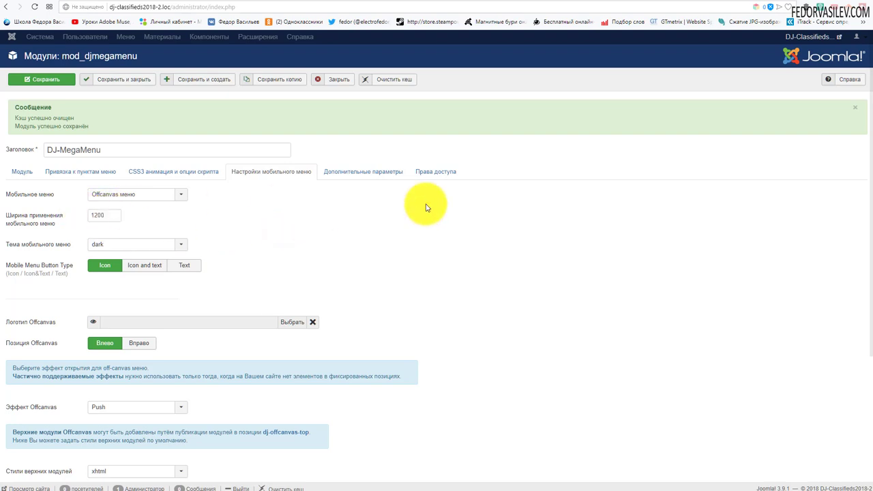
# - Try the custom mobile menu theme, look through its colour settings, and switch back to the dark theme
pyautogui.moveTo(23, 248)
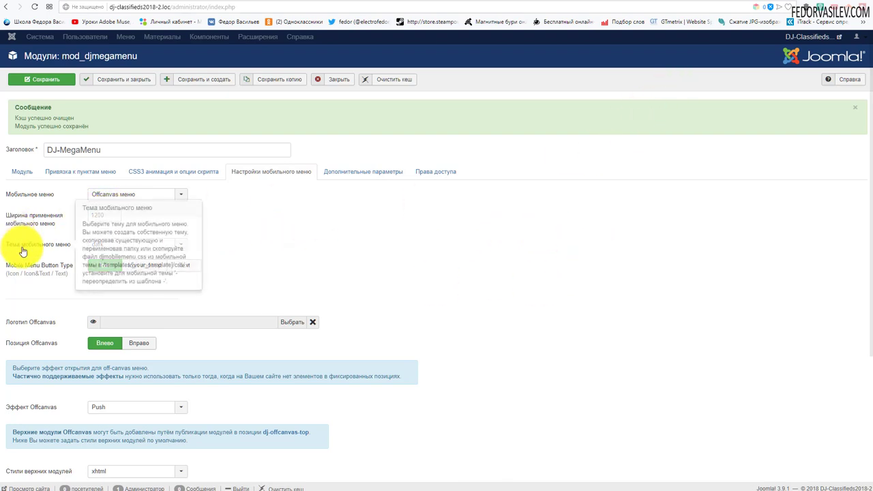
pyautogui.click(97, 247)
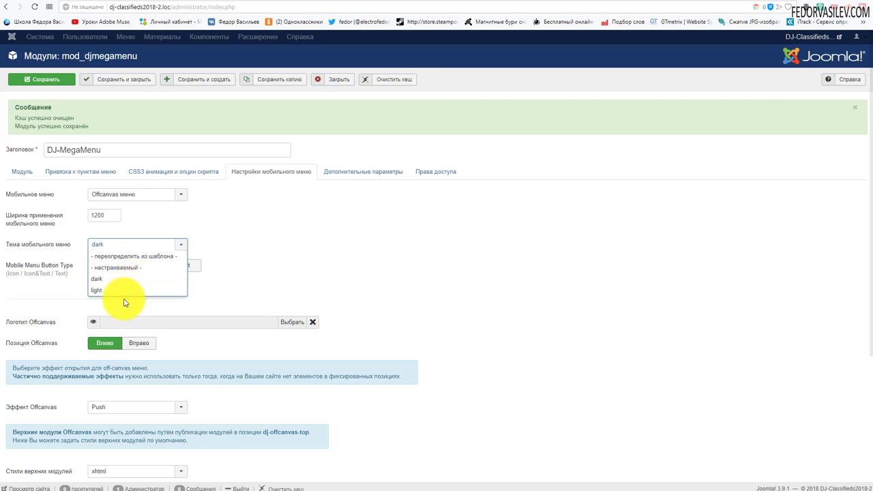
pyautogui.click(138, 271)
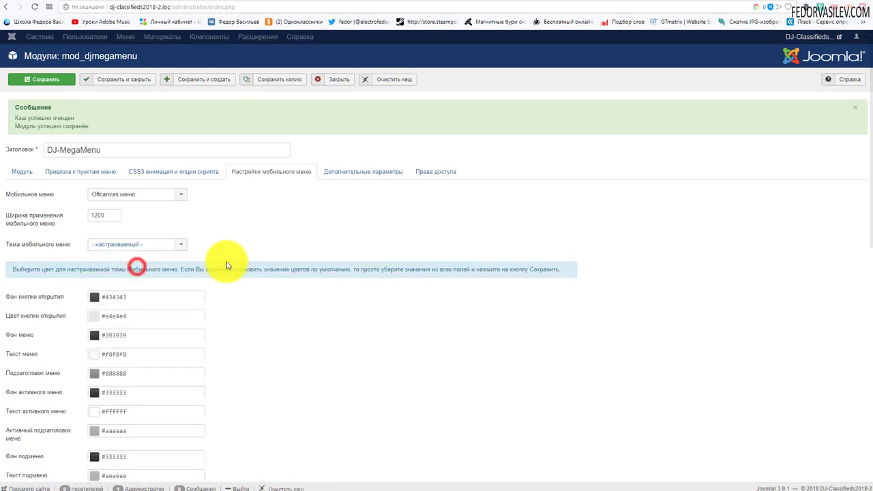
pyautogui.scroll(-3, 253, 220)
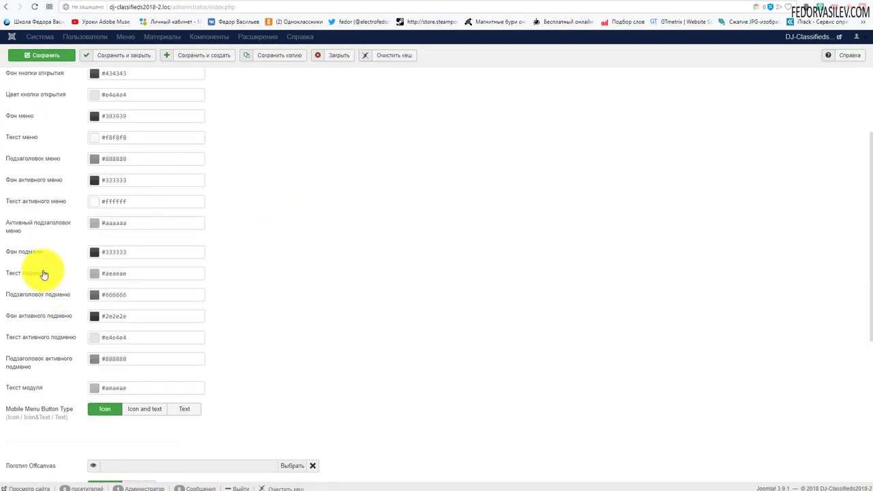
pyautogui.scroll(1, 64, 360)
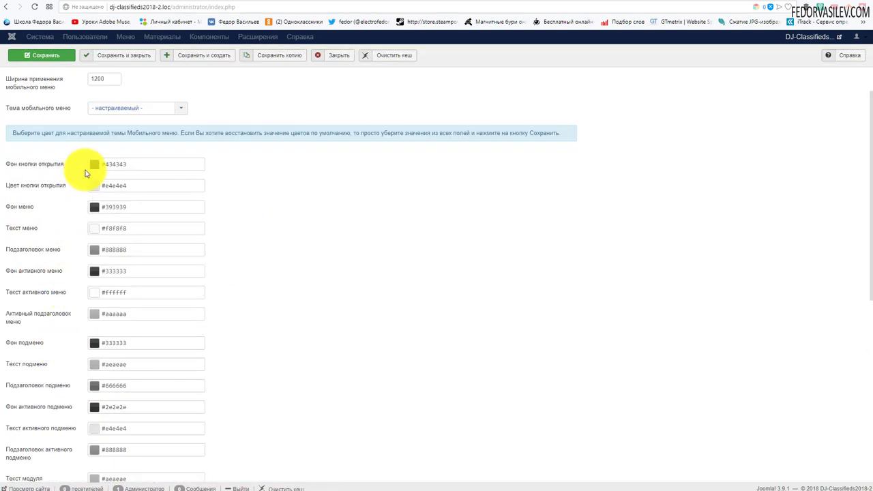
pyautogui.click(95, 165)
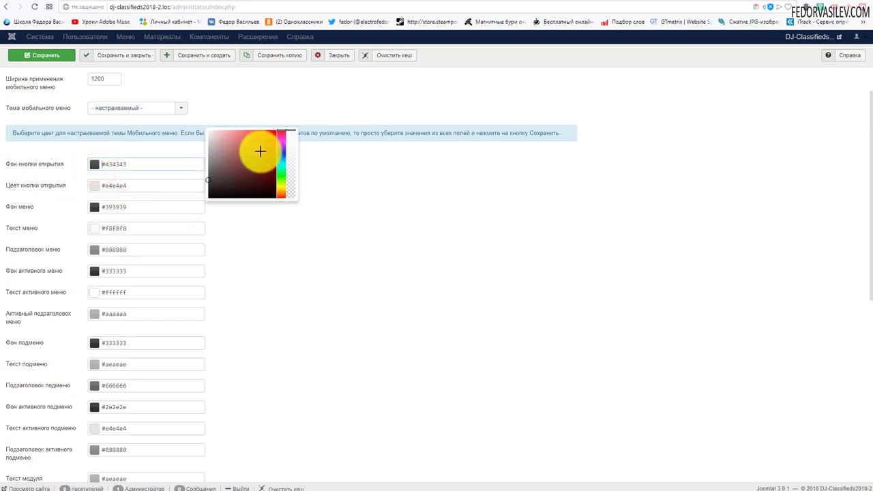
pyautogui.click(389, 247)
pyautogui.click(112, 107)
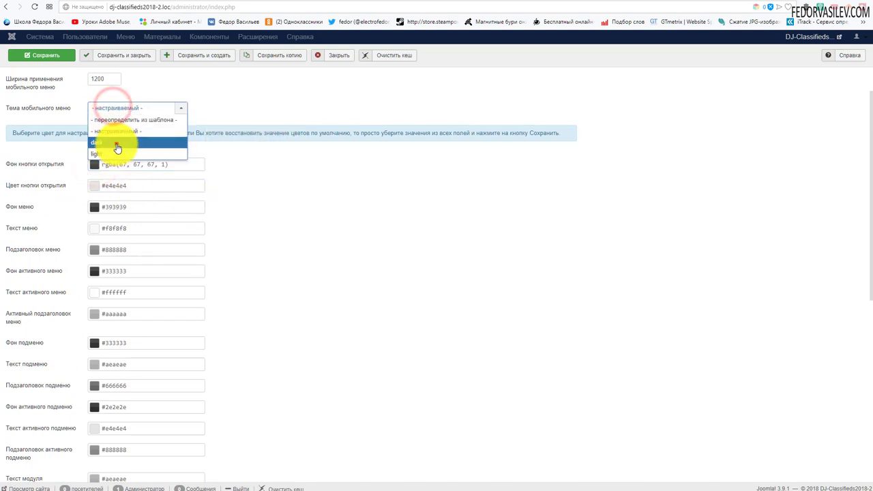
pyautogui.click(117, 143)
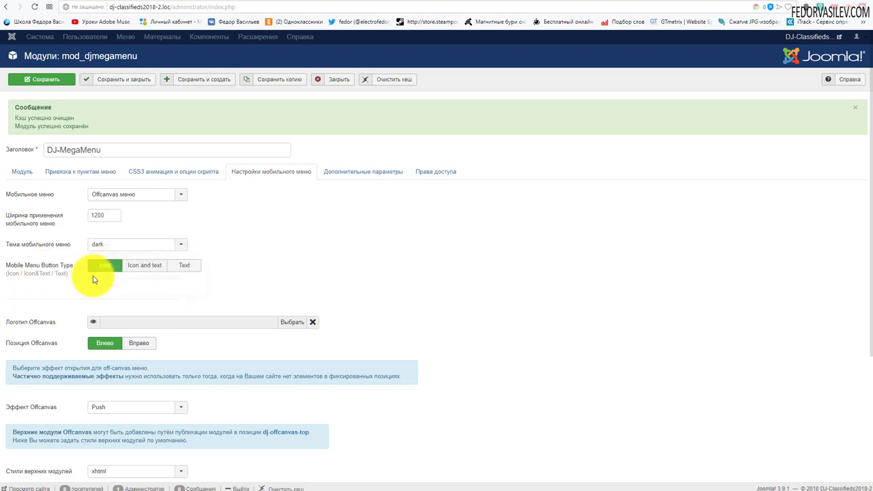
# - Check the logo at the head of the demo site's mobile menu and return to the module's Offcanvas settings
pyautogui.scroll(-2, 272, 245)
pyautogui.moveTo(47, 234)
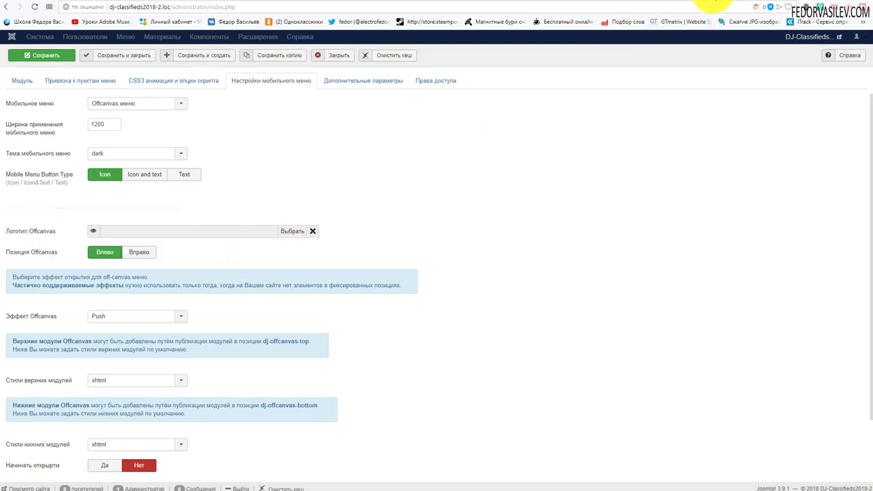
pyautogui.click(725, 1)
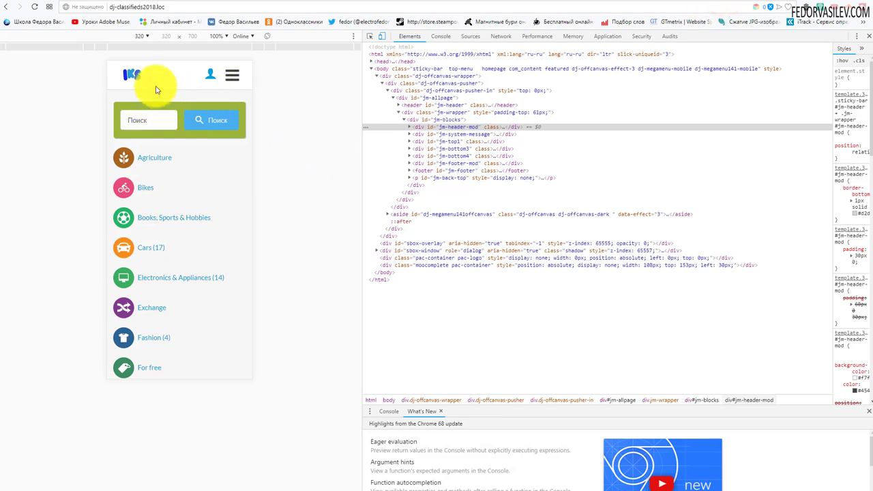
pyautogui.click(236, 79)
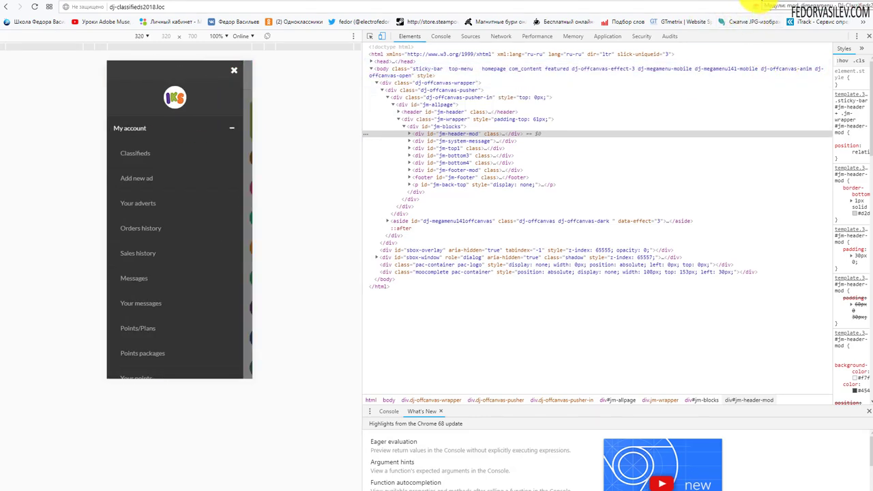
pyautogui.click(755, 3)
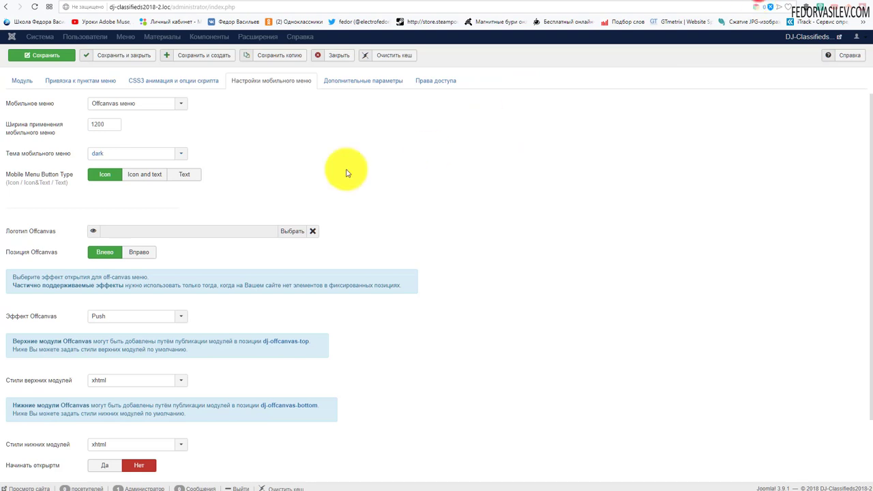
# - Upload the image 7.png to the site's image folder from the Offcanvas logo picker
pyautogui.click(291, 231)
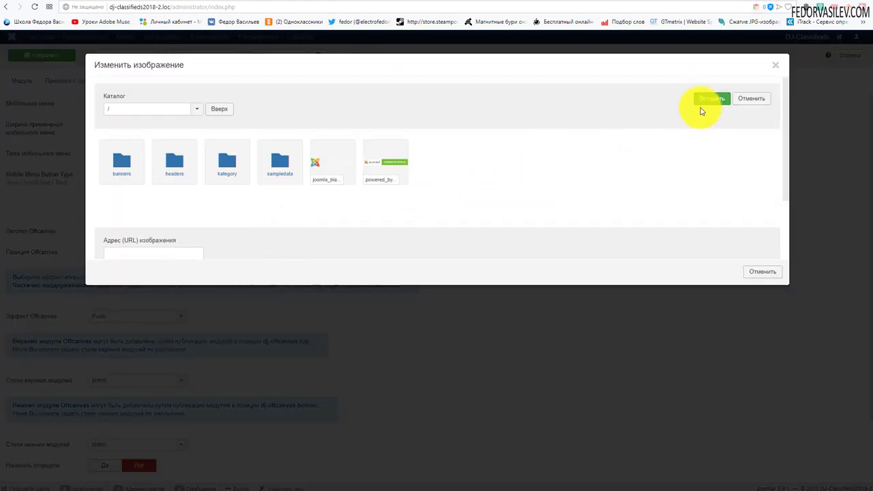
pyautogui.scroll(-2, 341, 198)
pyautogui.click(200, 211)
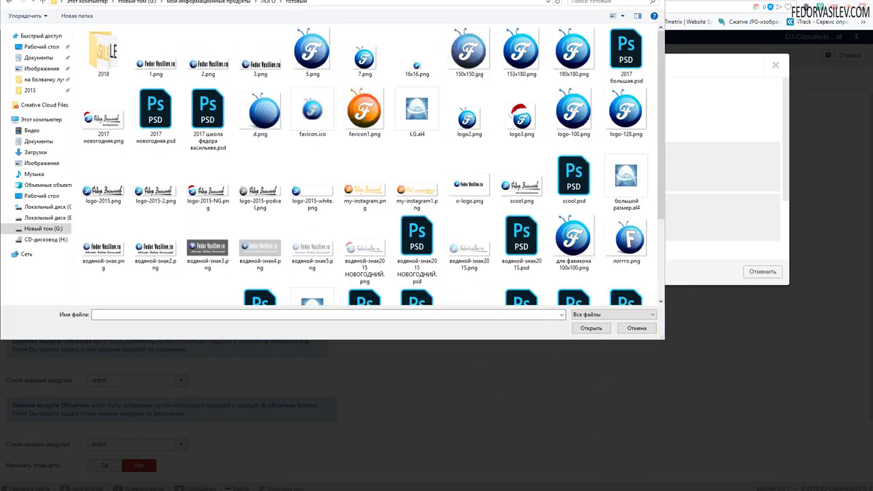
pyautogui.click(576, 285)
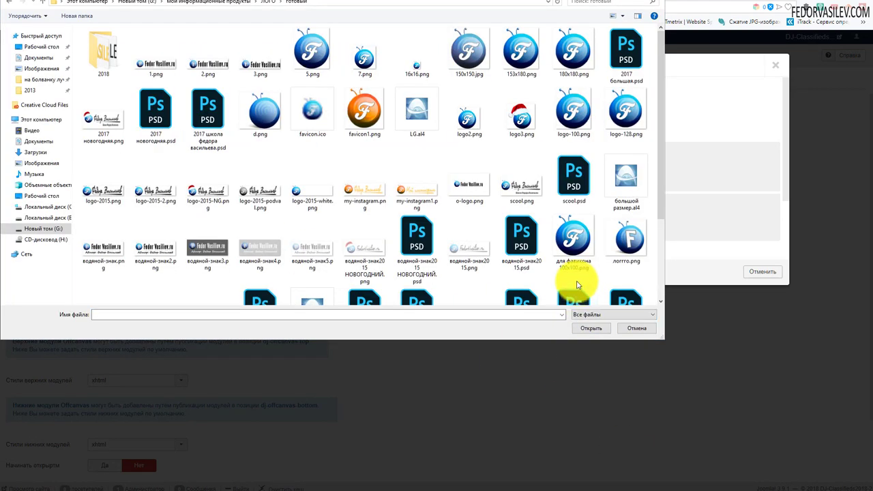
pyautogui.click(367, 62)
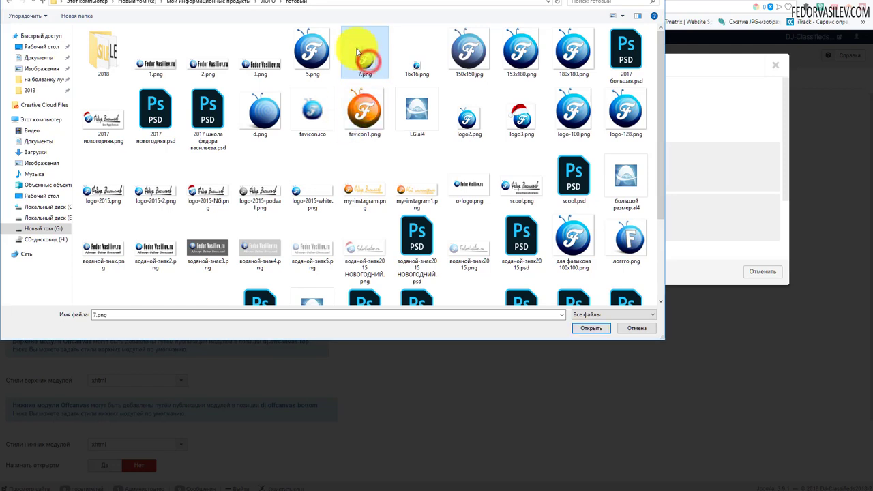
pyautogui.click(584, 331)
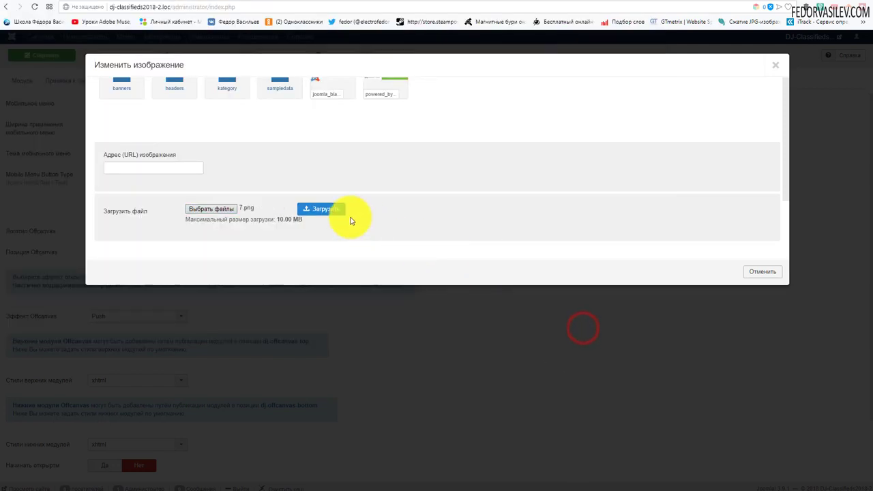
pyautogui.click(330, 208)
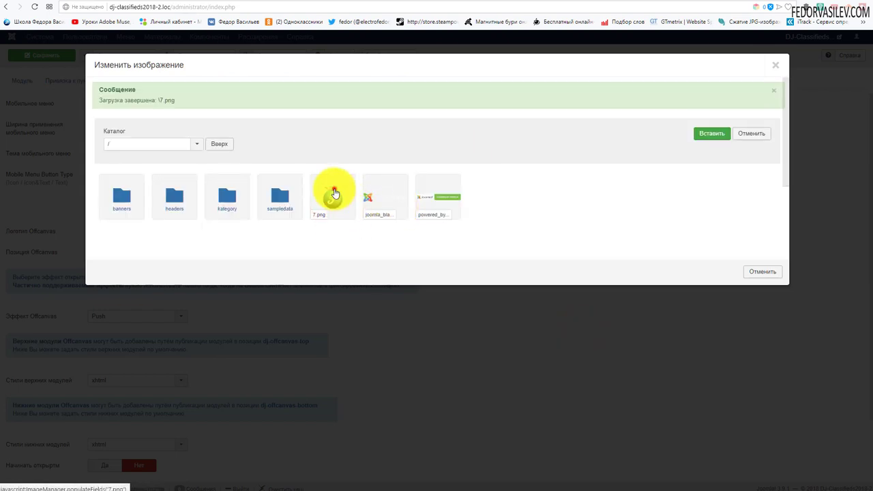
# - Insert 7.png as the Offcanvas logo and save the module
pyautogui.click(334, 195)
pyautogui.click(710, 133)
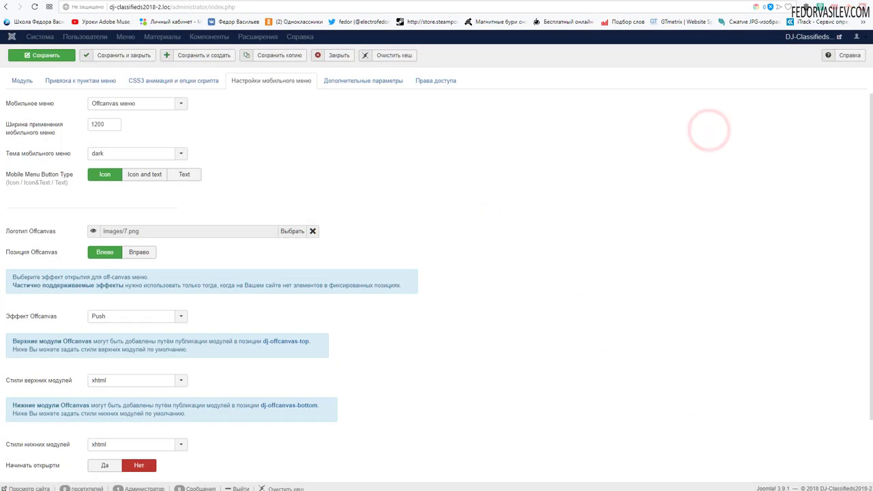
pyautogui.scroll(-2, 528, 389)
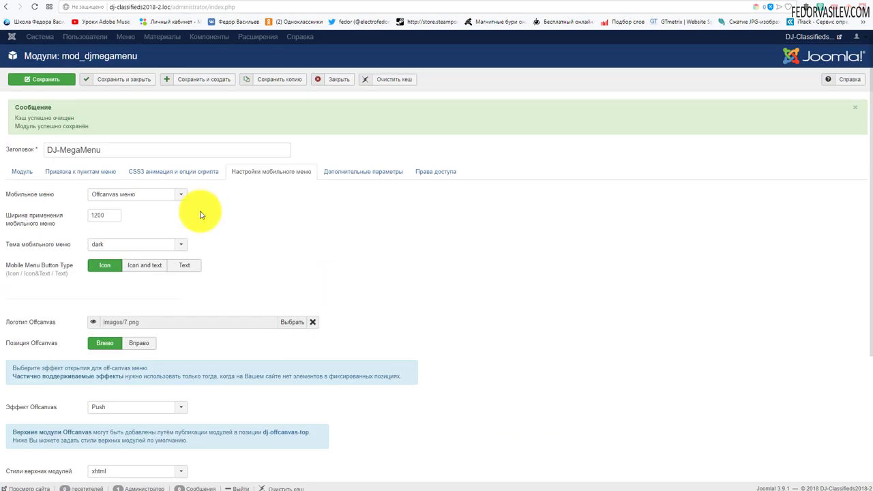
pyautogui.click(28, 79)
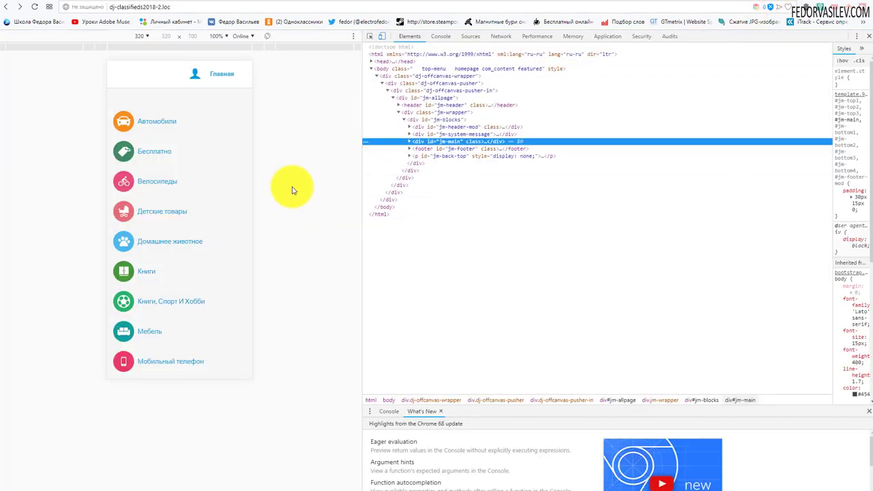
# - Reload the new site's front page in mobile view and examine its Offcanvas menu and logo
pyautogui.click(34, 7)
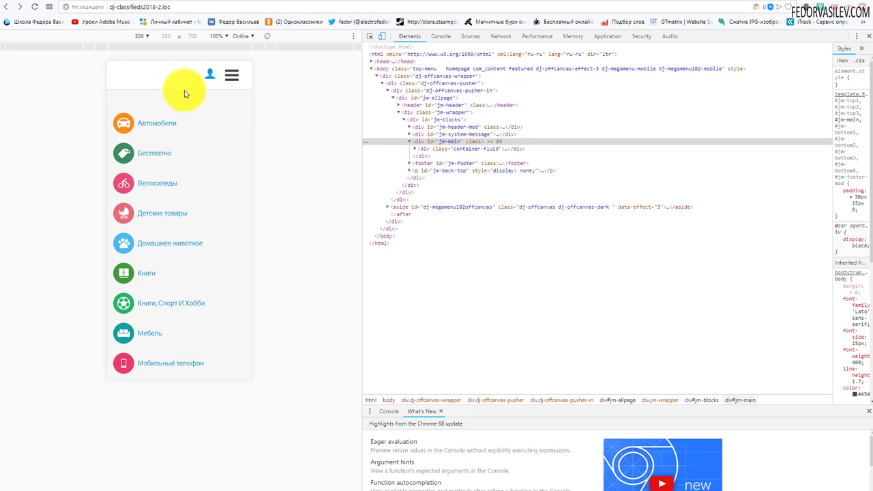
pyautogui.click(228, 76)
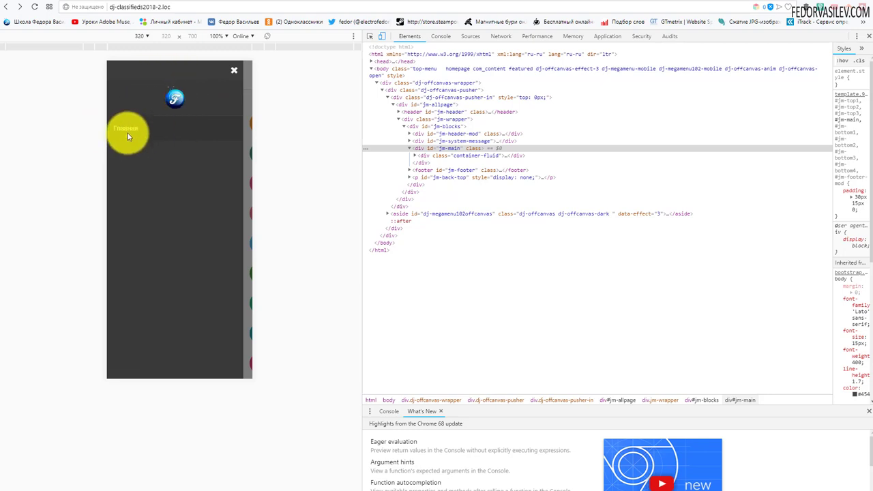
pyautogui.click(225, 81)
pyautogui.click(230, 74)
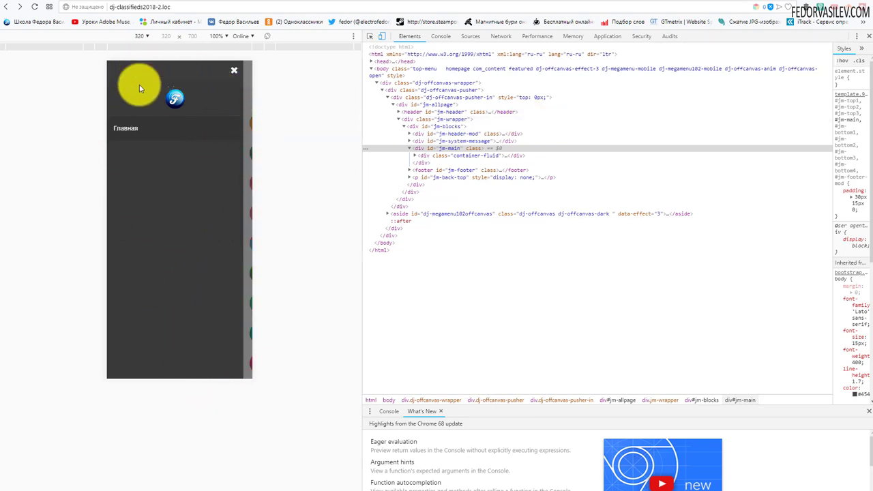
# - Look at the available mobile menu themes in the module settings, leaving the selection as it is
pyautogui.click(740, 3)
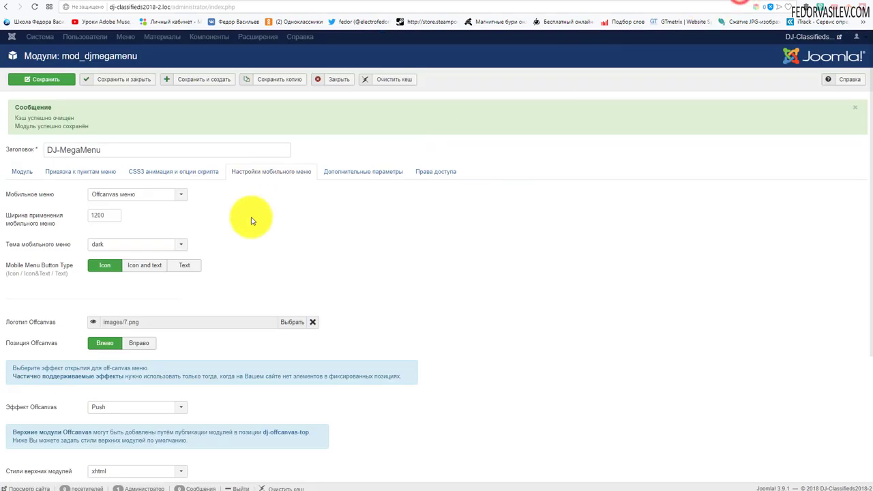
pyautogui.click(104, 247)
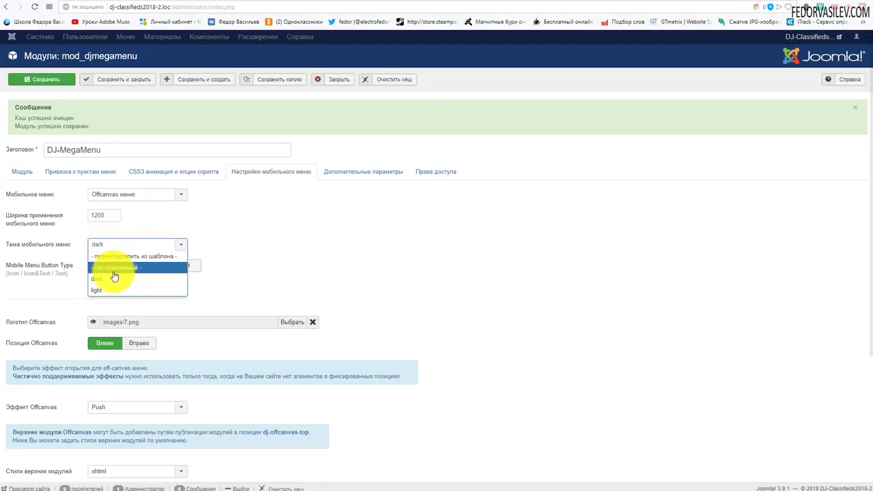
pyautogui.click(332, 234)
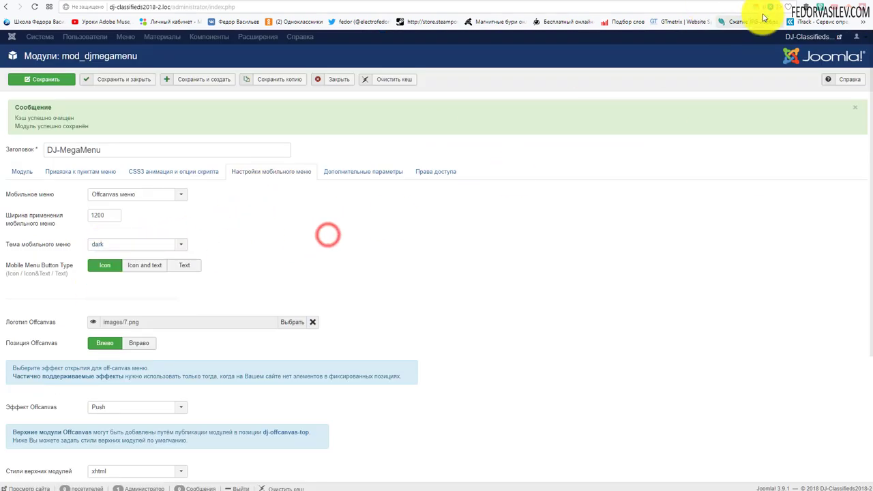
# - Close the Offcanvas menu on the new site's front page and exit the browser's mobile view
pyautogui.click(743, 4)
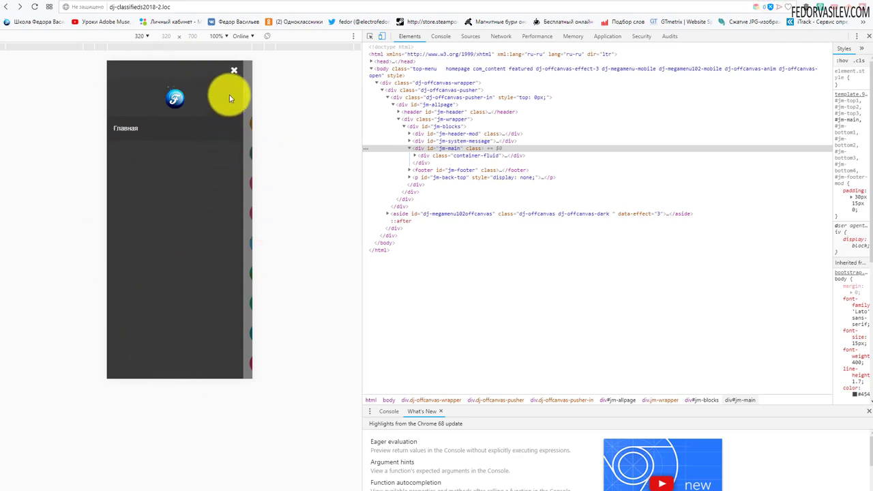
pyautogui.click(234, 73)
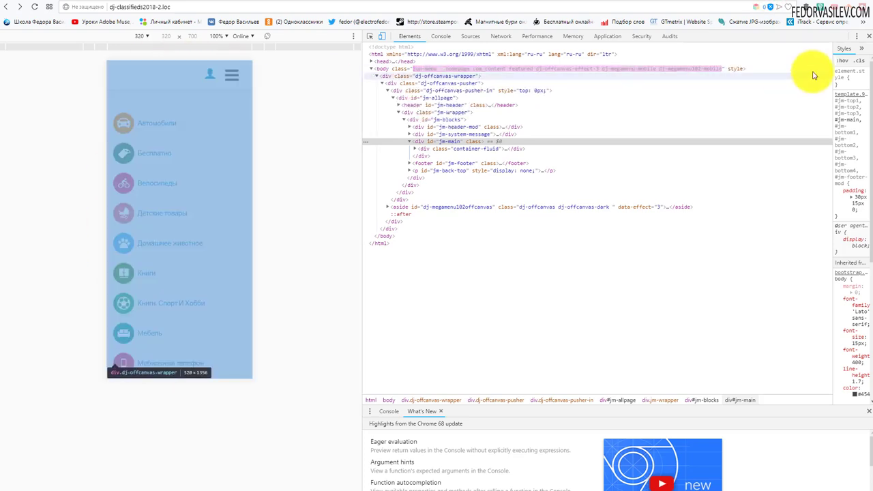
pyautogui.click(868, 37)
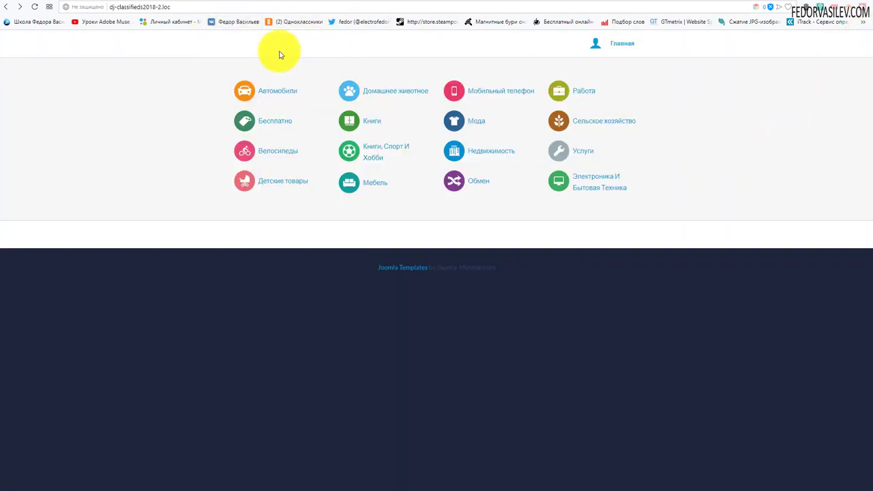
# - Close the DJ-MegaMenu module in the administration and open the default jm-iks template style for editing
pyautogui.click(744, 2)
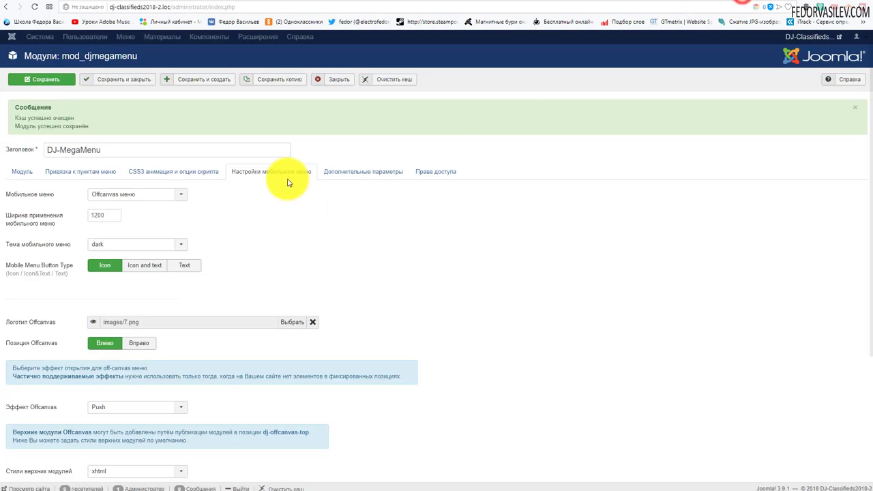
pyautogui.click(341, 83)
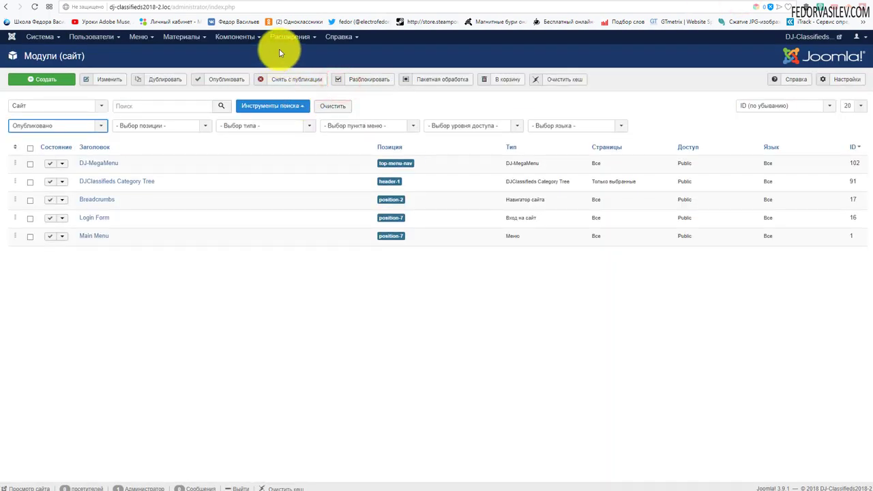
pyautogui.click(283, 38)
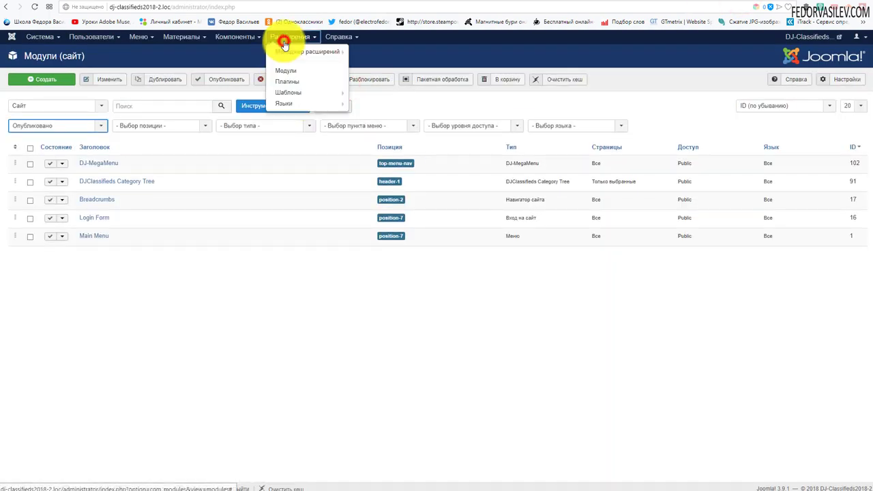
pyautogui.click(301, 96)
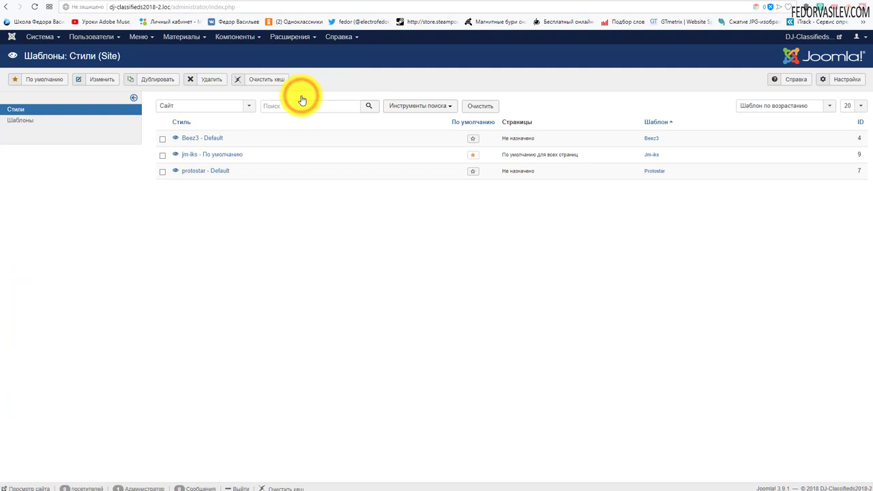
pyautogui.click(192, 154)
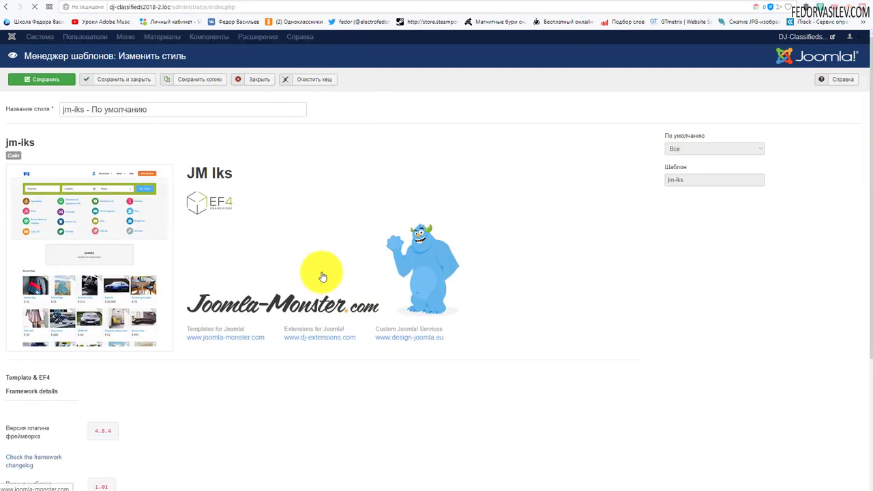
# - Open the style's basic settings at the logo and favicon options, leaving the logo text empty
pyautogui.click(46, 215)
pyautogui.moveTo(112, 215)
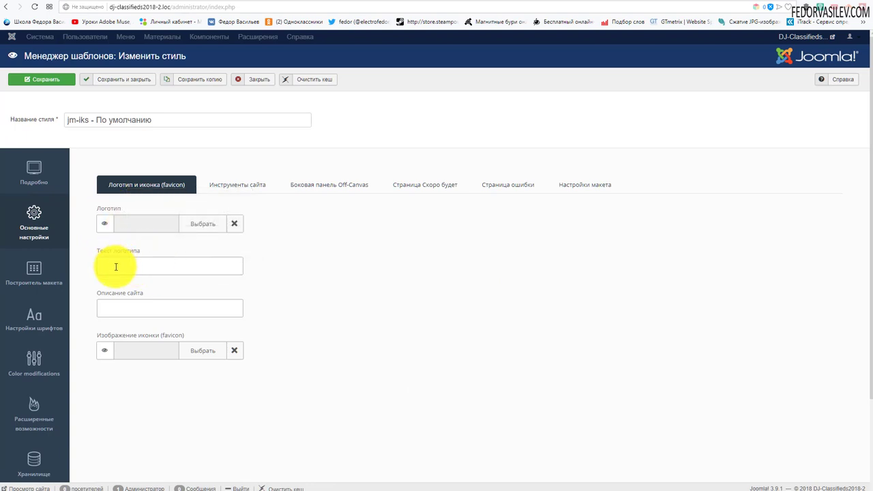
pyautogui.click(305, 268)
pyautogui.click(136, 266)
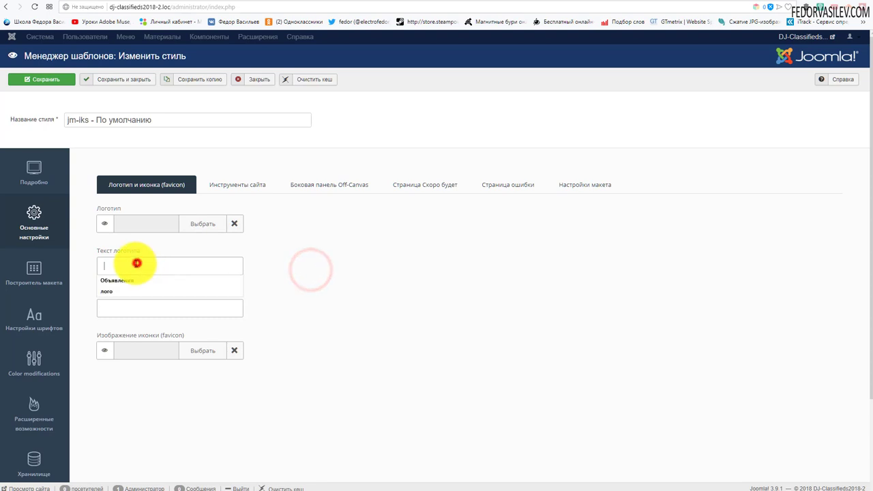
pyautogui.click(380, 283)
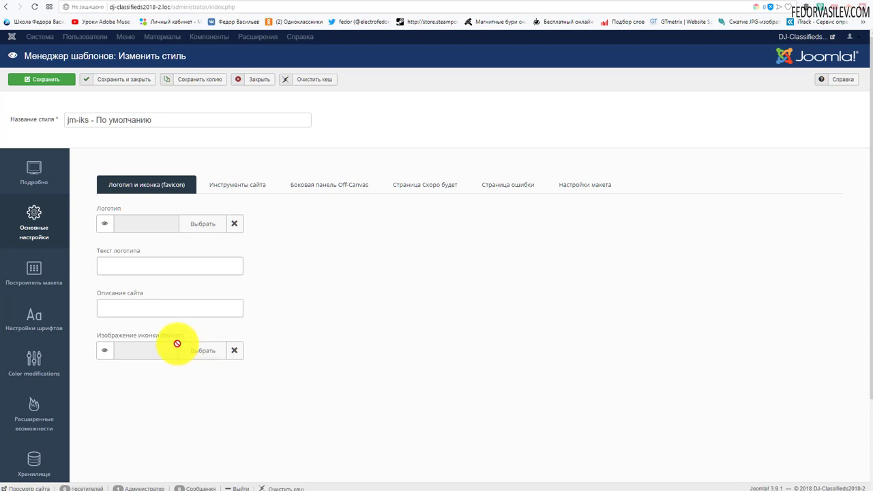
# - Upload the image logo-2015-NG.png to the site's image folder from the template logo picker
pyautogui.click(198, 223)
pyautogui.scroll(-3, 307, 203)
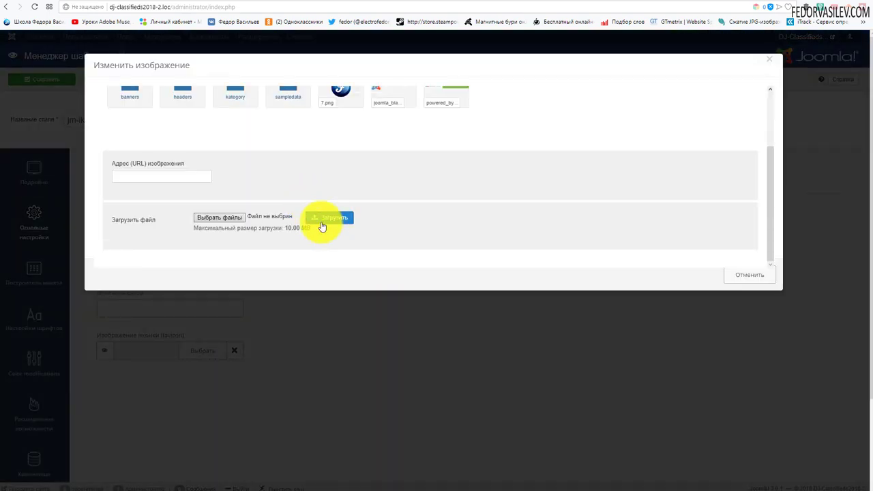
pyautogui.click(219, 218)
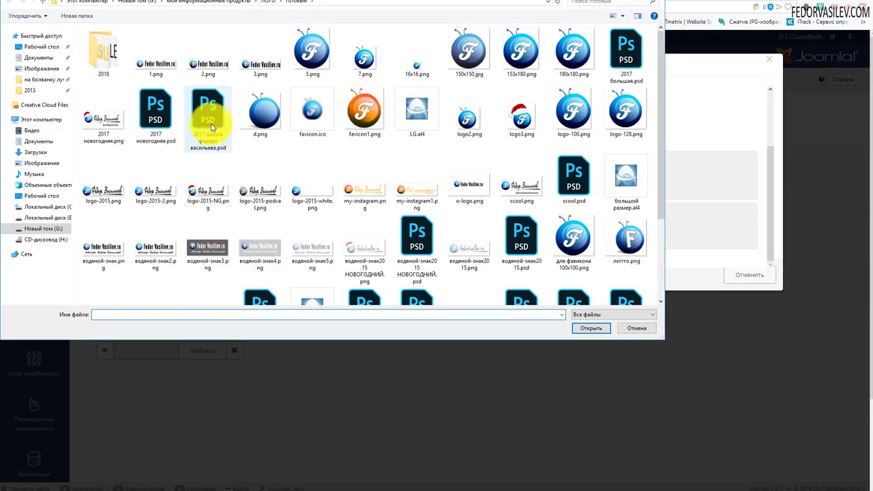
pyautogui.doubleClick(99, 53)
pyautogui.press('BackSpace')
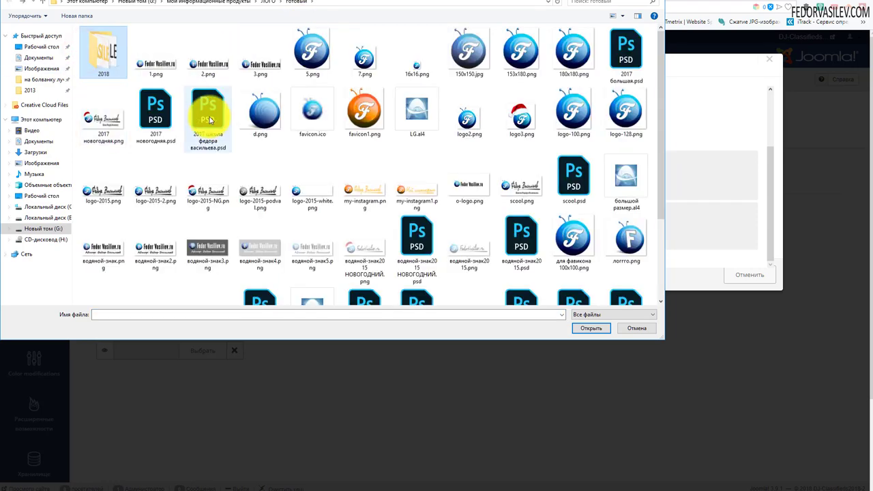
pyautogui.scroll(-3, 316, 146)
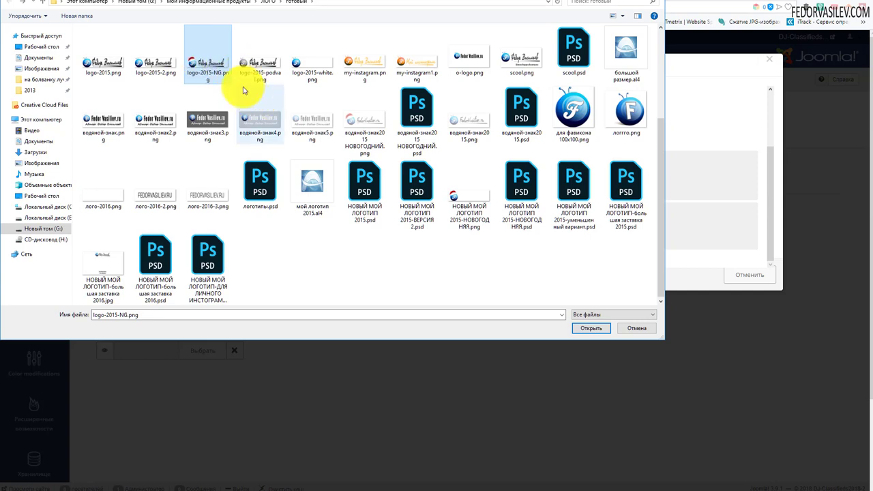
pyautogui.click(590, 328)
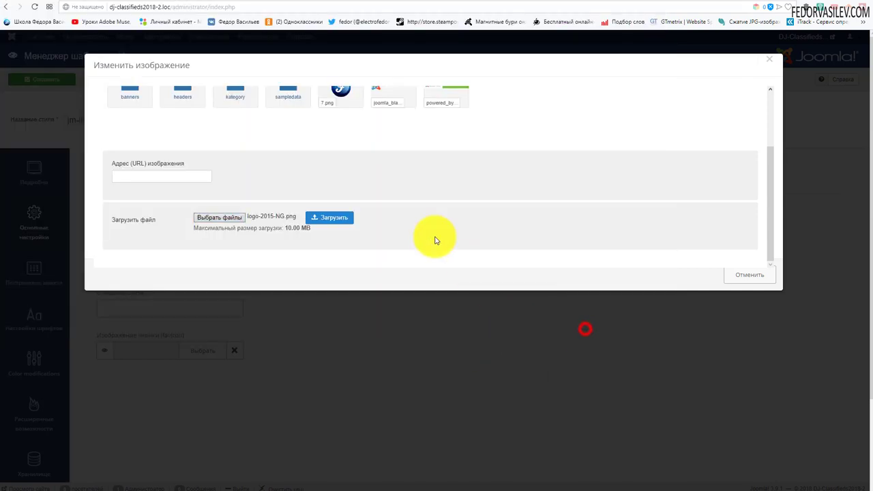
pyautogui.click(345, 217)
# - Insert logo-2015-NG.png as the template logo and save the style
pyautogui.click(444, 208)
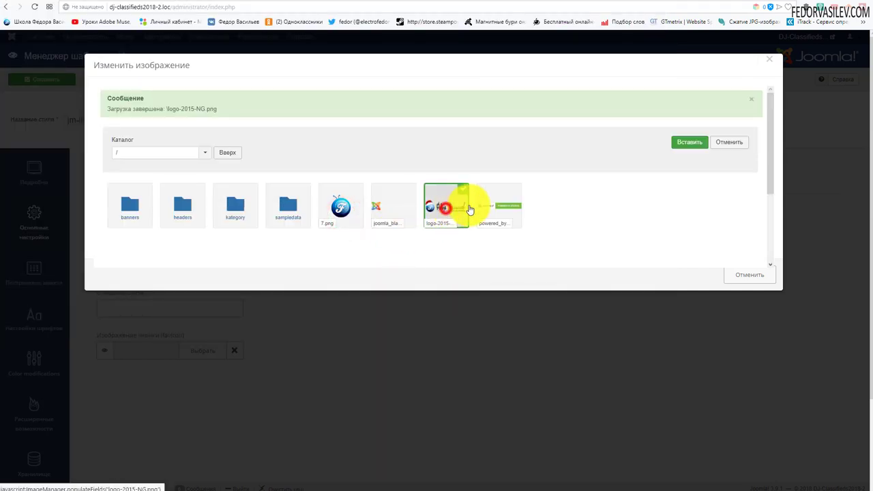
pyautogui.click(686, 142)
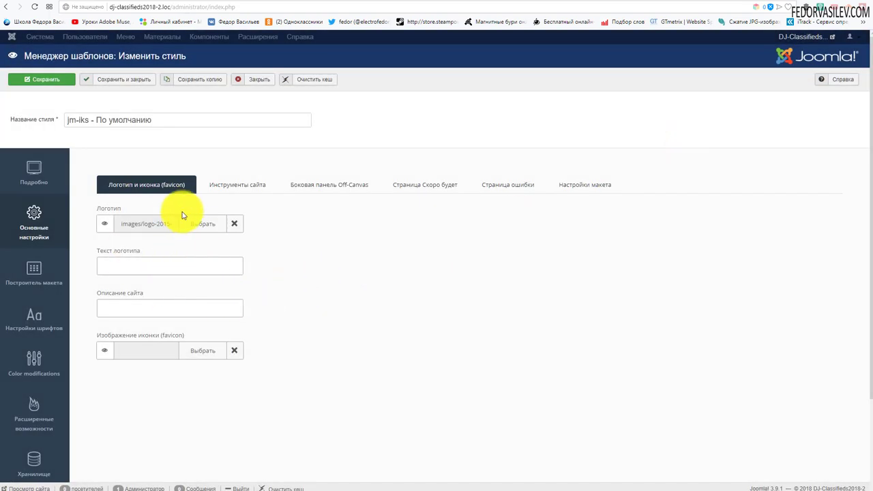
pyautogui.click(52, 78)
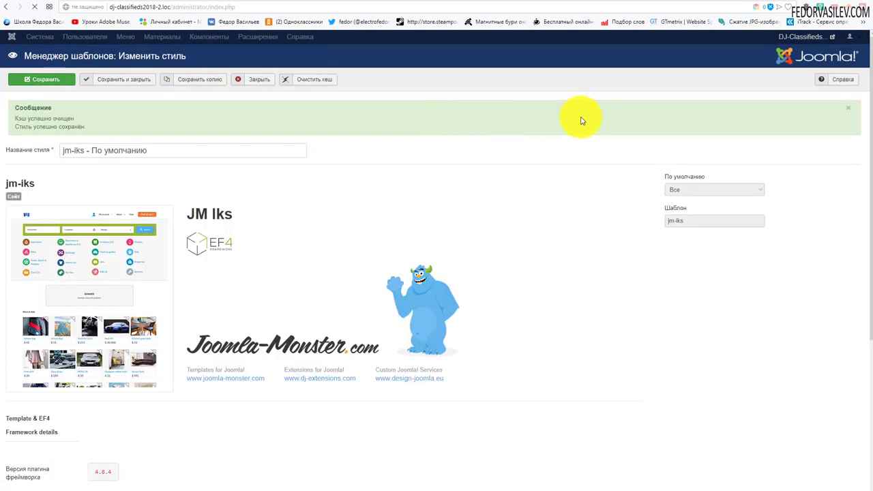
# - Exit mobile view and close the Offcanvas menu on the demo site, and compare its header logo with the new site's
pyautogui.hotkey('ctrl', 'Tab')
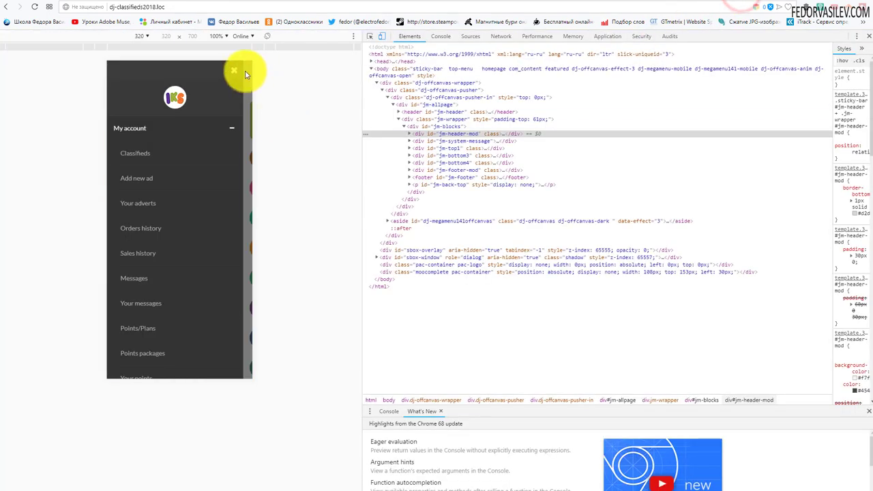
pyautogui.click(867, 38)
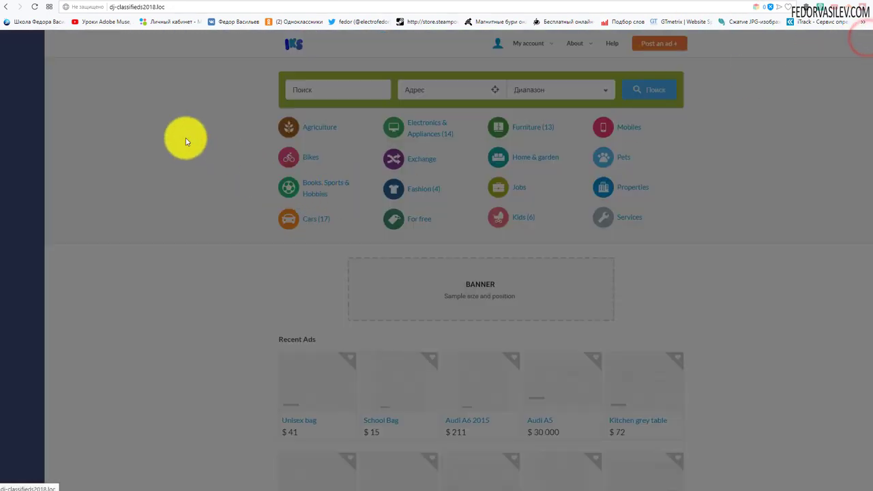
pyautogui.click(186, 140)
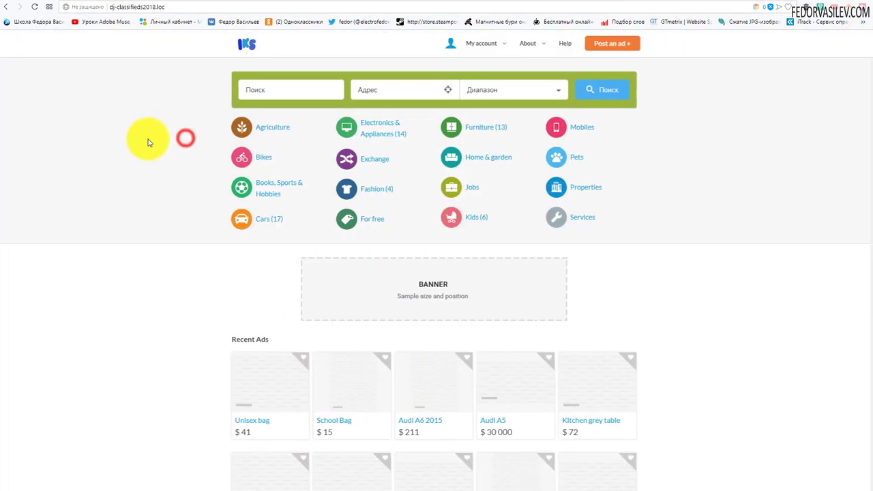
pyautogui.click(774, 1)
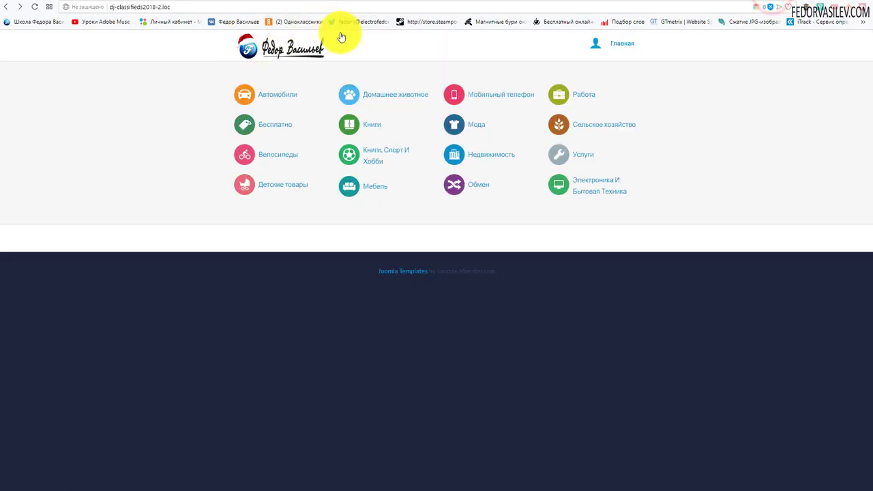